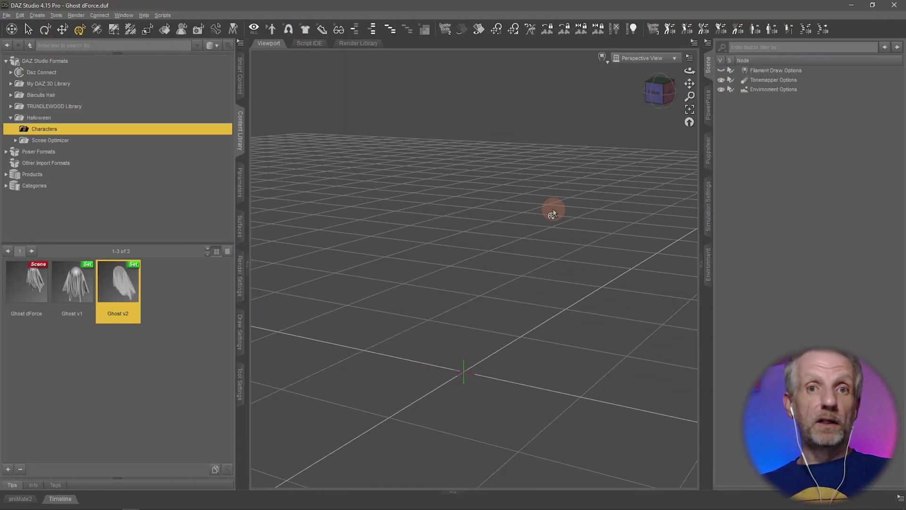
Step: Load the Headless Horseman HD figure into the scene from the Headless Horseman HD for Genesis 8 Male product
{"action": "left_click", "coordinate": [241, 77]}
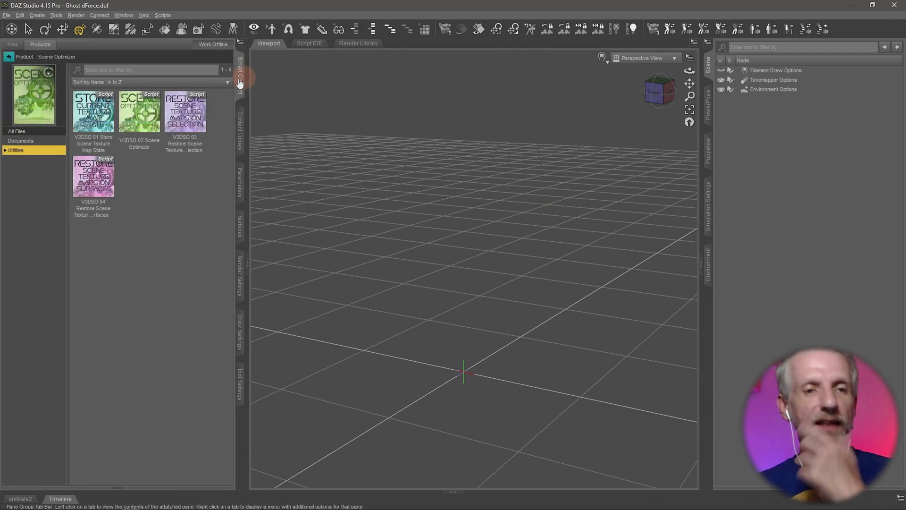
{"action": "left_click", "coordinate": [11, 57]}
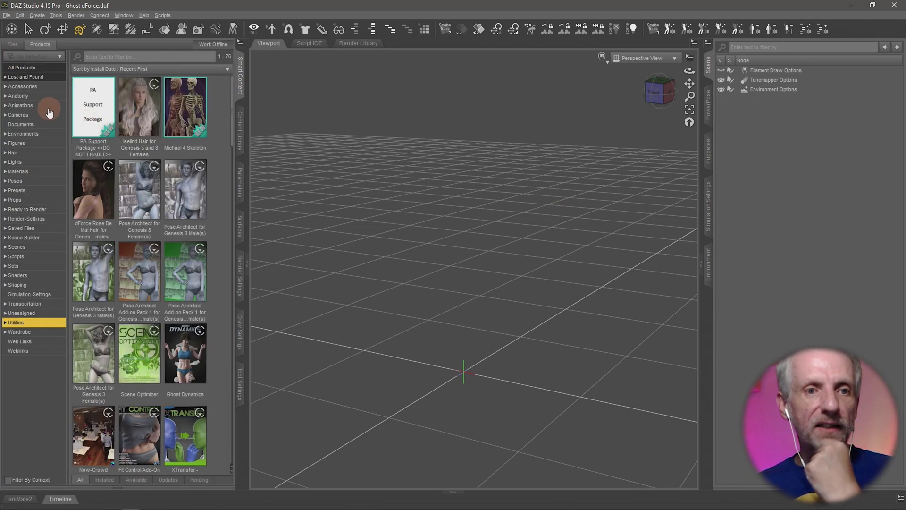
{"action": "left_click", "coordinate": [45, 115]}
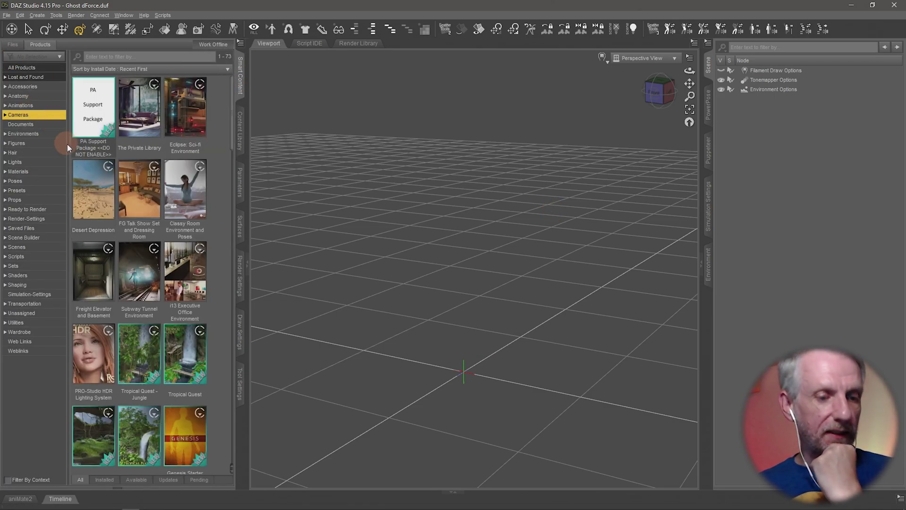
{"action": "left_click", "coordinate": [44, 143]}
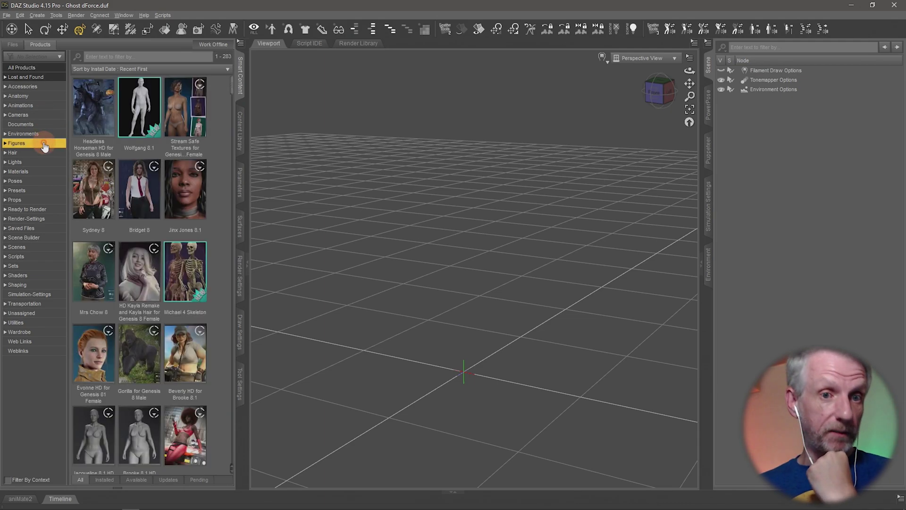
{"action": "left_click", "coordinate": [93, 107]}
{"action": "mouse_move", "coordinate": [104, 112]}
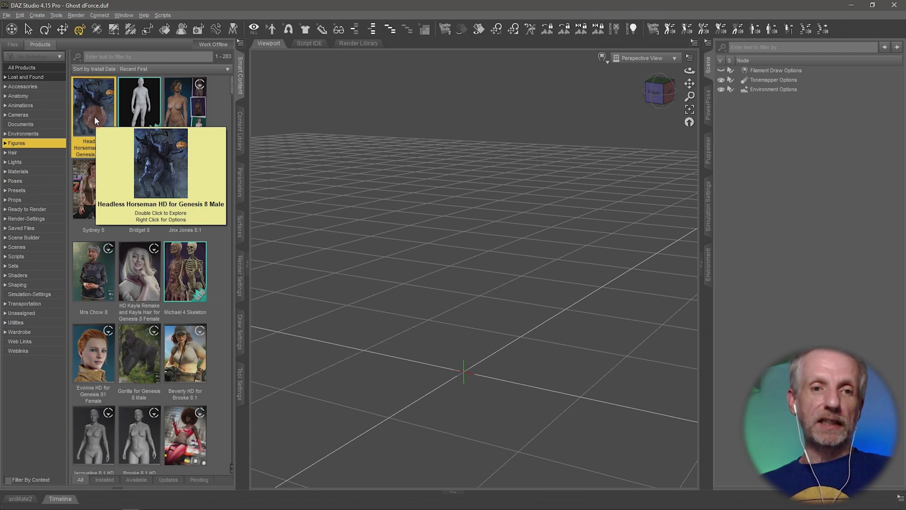
{"action": "double_click", "coordinate": [95, 118]}
{"action": "double_click", "coordinate": [94, 118]}
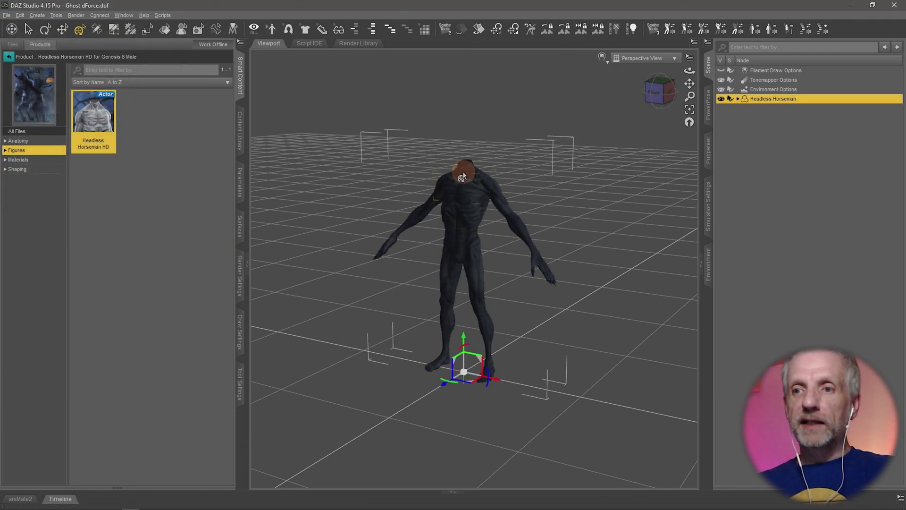
Step: Raise the Environment Intensity Scale of the Filament Draw Options to brighten the figure
{"action": "left_click", "coordinate": [787, 69]}
{"action": "left_click", "coordinate": [240, 184]}
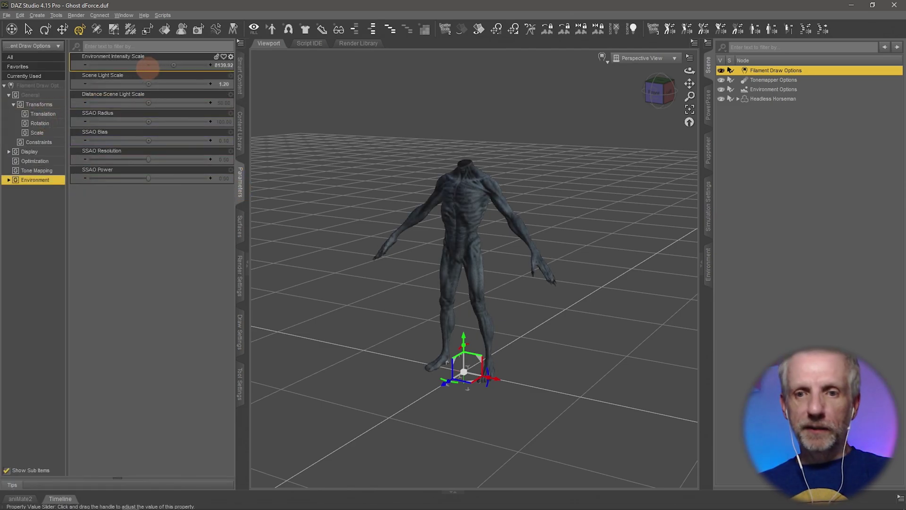
{"action": "left_click_drag", "start_coordinate": [150, 66], "coordinate": [148, 67]}
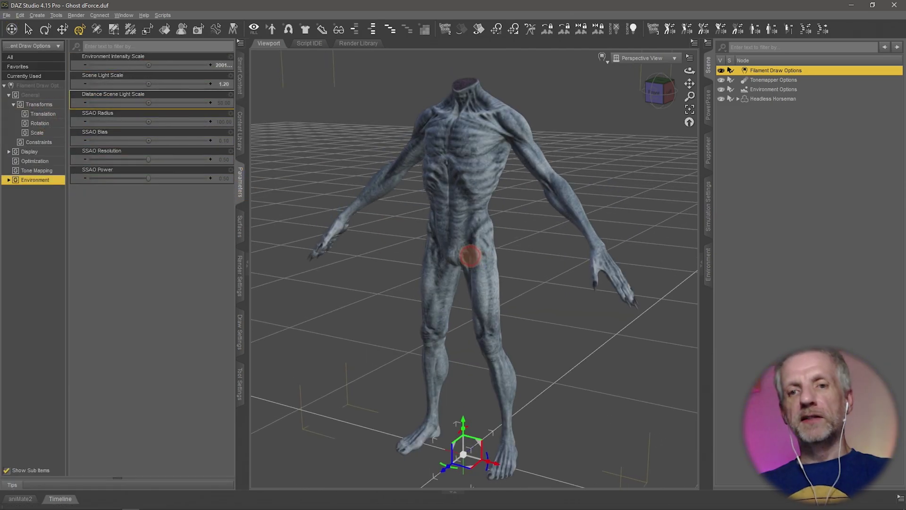
{"action": "scroll", "coordinate": [467, 254], "scroll_direction": "down", "scroll_amount": 2}
{"action": "scroll", "coordinate": [466, 251], "scroll_direction": "down", "scroll_amount": 1}
{"action": "middle_click_drag", "start_coordinate": [433, 246], "coordinate": [435, 246]}
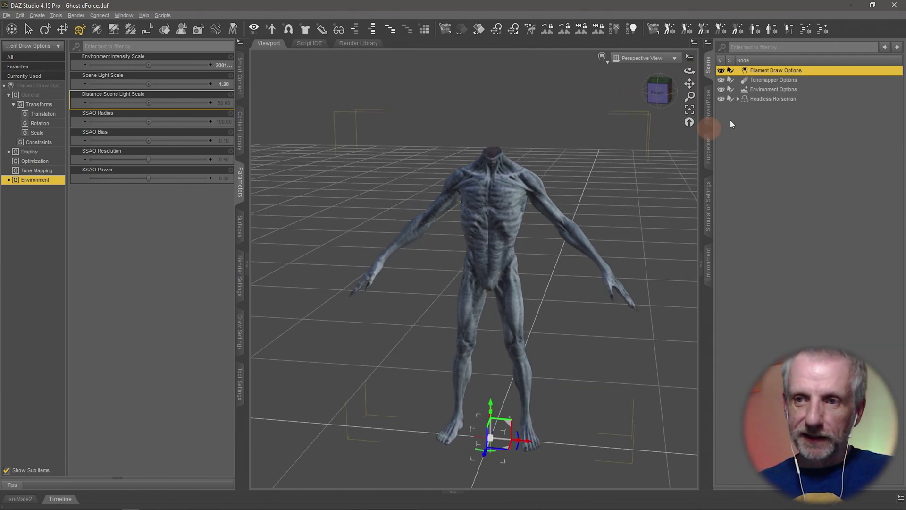
Step: Select the Headless Horseman figure and browse its product's Materials and Anatomy content
{"action": "left_click", "coordinate": [788, 100]}
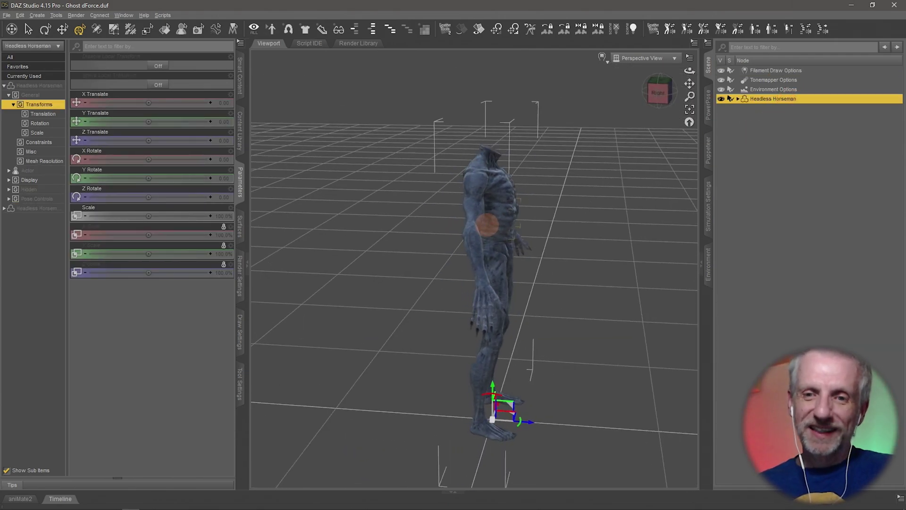
{"action": "middle_click_drag", "start_coordinate": [486, 225], "coordinate": [483, 226]}
{"action": "left_click", "coordinate": [240, 76]}
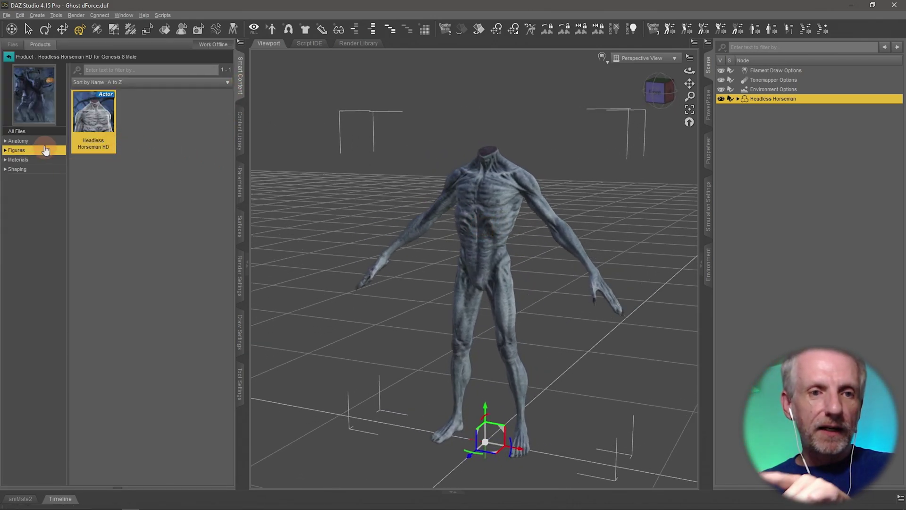
{"action": "left_click", "coordinate": [43, 160]}
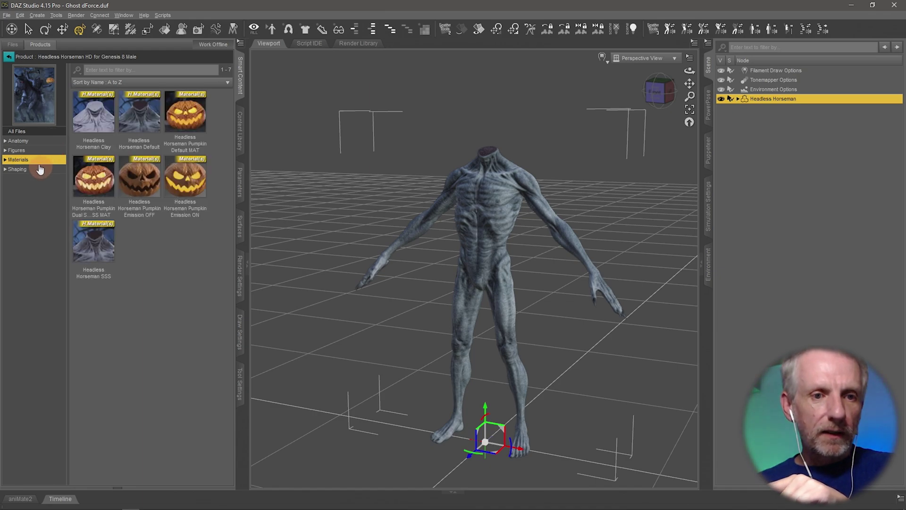
{"action": "left_click", "coordinate": [43, 142]}
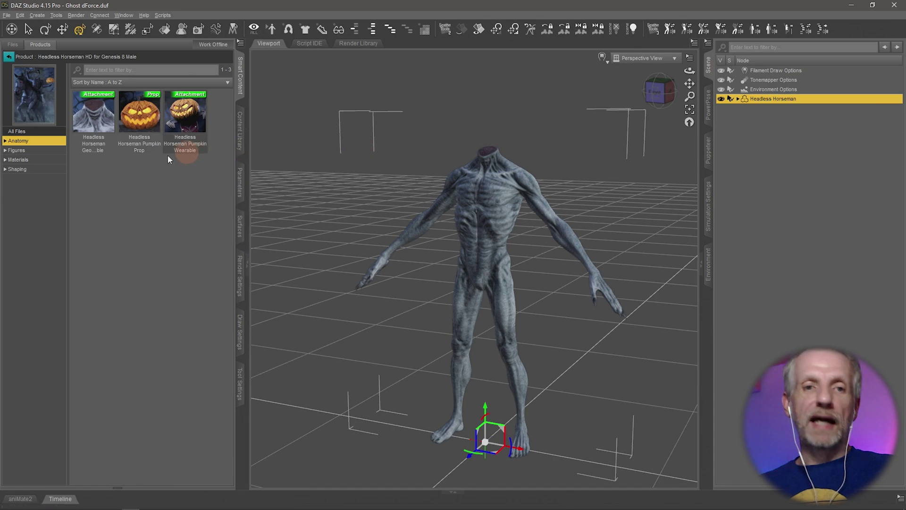
{"action": "mouse_move", "coordinate": [148, 125]}
Step: Switch to the browser and examine the contest rules on the Daz 3D Halloween render contest page
{"action": "key", "text": "alt+Tab"}
{"action": "key", "text": "alt+Tab"}
{"action": "key", "text": "alt+Tab"}
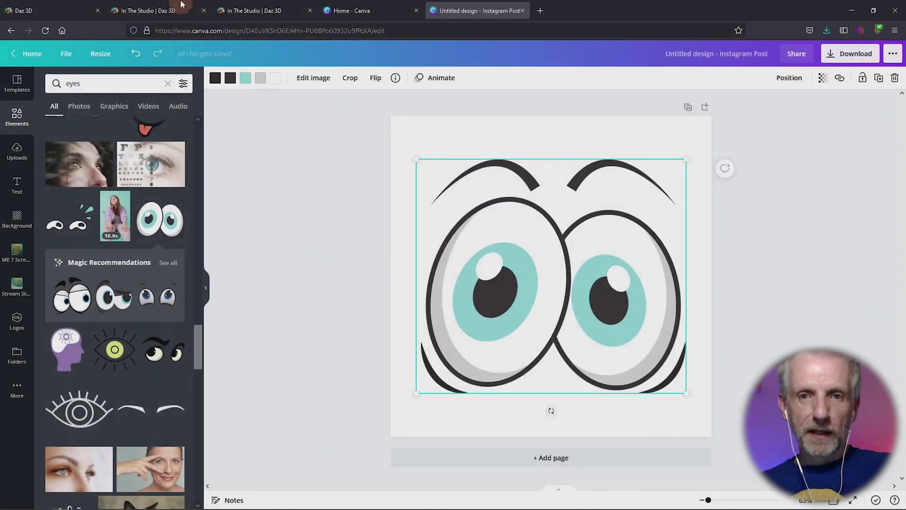
{"action": "left_click", "coordinate": [257, 9]}
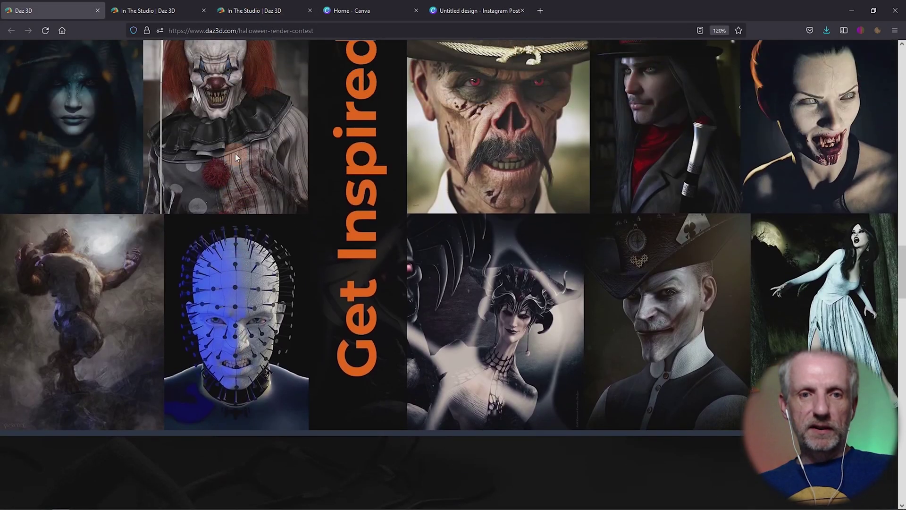
{"action": "scroll", "coordinate": [235, 153], "scroll_direction": "down", "scroll_amount": 20}
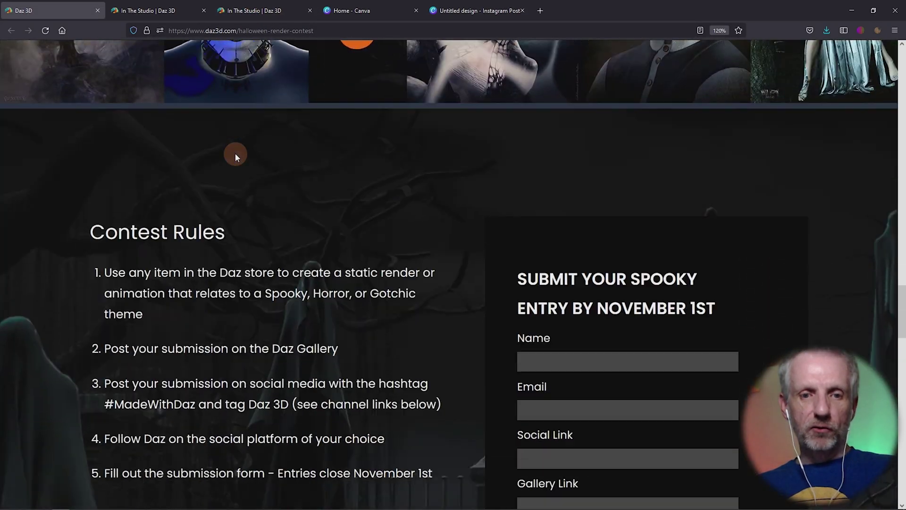
{"action": "scroll", "coordinate": [235, 155], "scroll_direction": "down", "scroll_amount": 1}
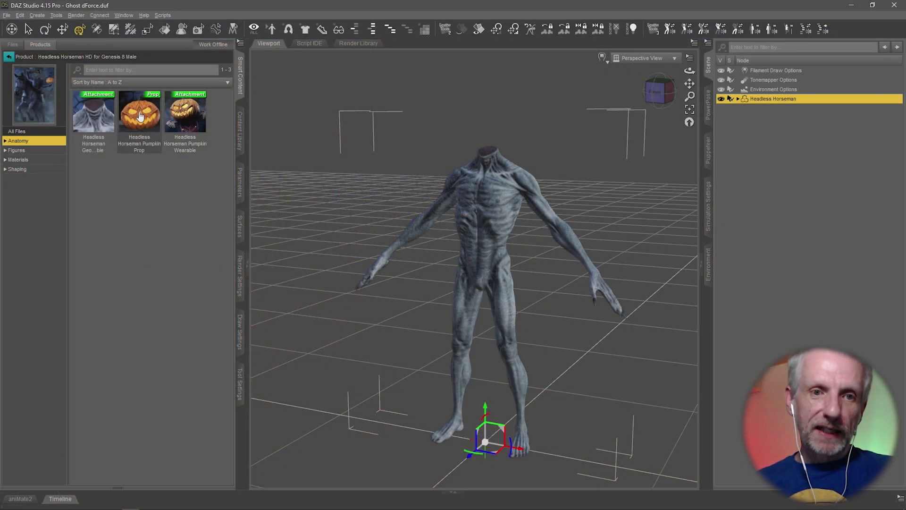
Step: Add the Headless Horseman Pumpkin Prop to the scene from the product's Anatomy content
{"action": "left_click_drag", "start_coordinate": [180, 266], "coordinate": [425, 263]}
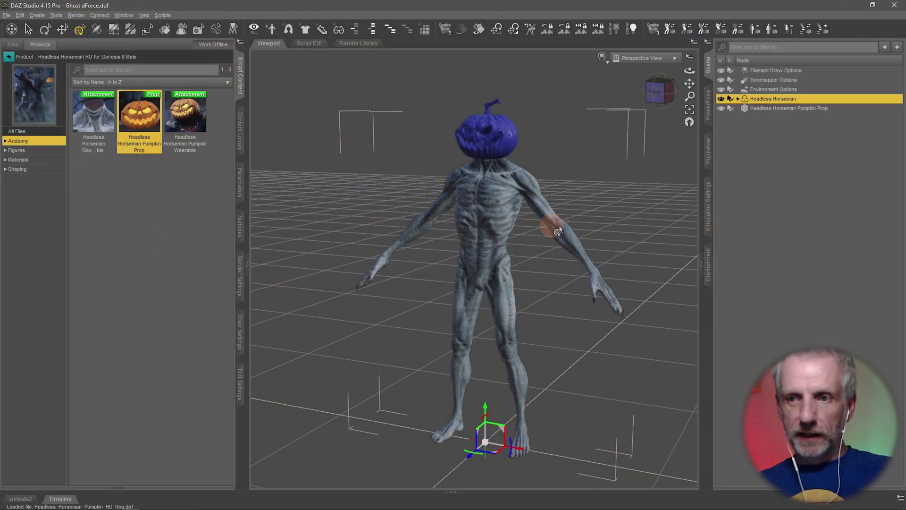
{"action": "scroll", "coordinate": [525, 170], "scroll_direction": "up", "scroll_amount": 8}
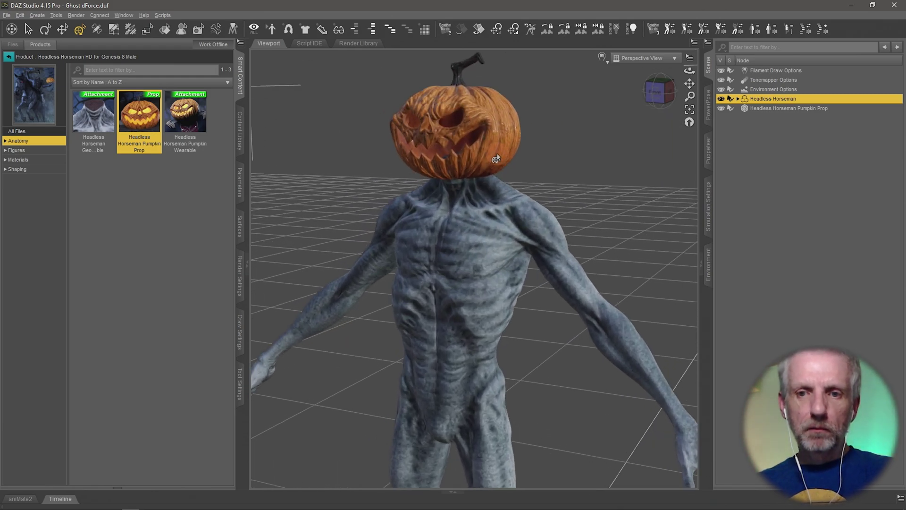
{"action": "right_click_drag", "start_coordinate": [495, 158], "coordinate": [495, 212], "text": "ctrl+alt"}
{"action": "mouse_move", "coordinate": [497, 156]}
{"action": "left_mouse_down", "text": "ctrl+alt"}
{"action": "mouse_move", "coordinate": [439, 157]}
{"action": "mouse_move", "coordinate": [413, 137]}
{"action": "mouse_move", "coordinate": [491, 118]}
{"action": "mouse_move", "coordinate": [533, 153]}
{"action": "mouse_move", "coordinate": [635, 144]}
{"action": "mouse_move", "coordinate": [497, 159]}
{"action": "left_mouse_up", "text": "ctrl+alt"}
Step: Raise the Headless Horseman Pumpkin Prop vertically so it floats slightly above the figure's neck
{"action": "left_click", "coordinate": [794, 109]}
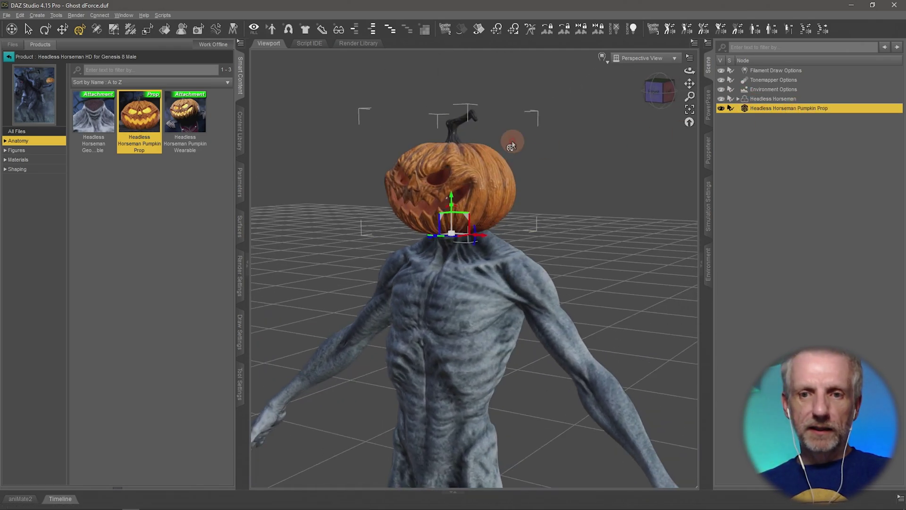
{"action": "left_click_drag", "start_coordinate": [450, 201], "coordinate": [447, 165]}
{"action": "left_click_drag", "start_coordinate": [453, 232], "coordinate": [455, 235], "text": "alt"}
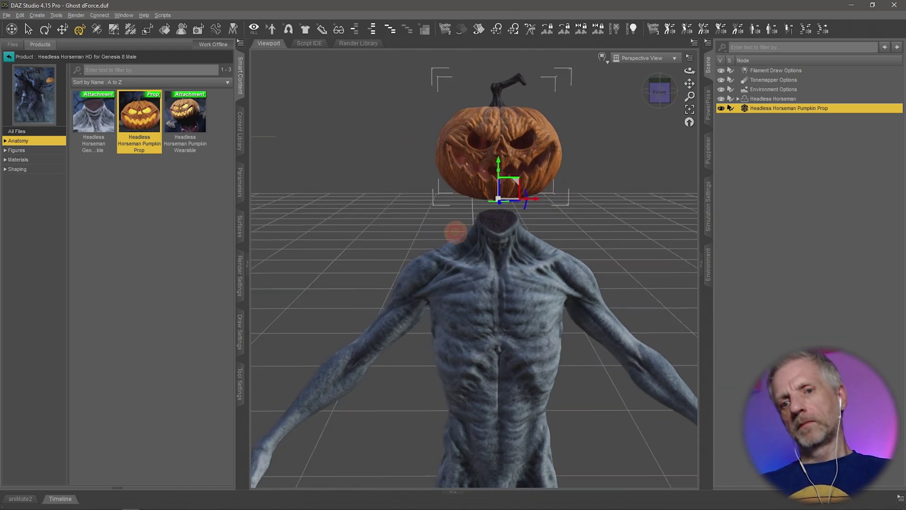
{"action": "scroll", "coordinate": [453, 233], "scroll_direction": "down", "scroll_amount": 4}
{"action": "left_click_drag", "start_coordinate": [503, 268], "coordinate": [509, 265], "text": "alt"}
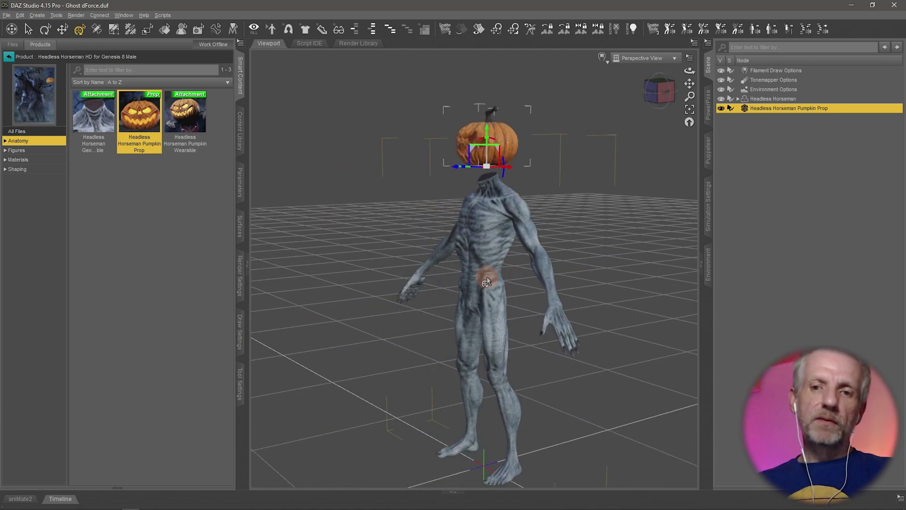
{"action": "left_click_drag", "start_coordinate": [486, 282], "coordinate": [485, 275], "text": "alt"}
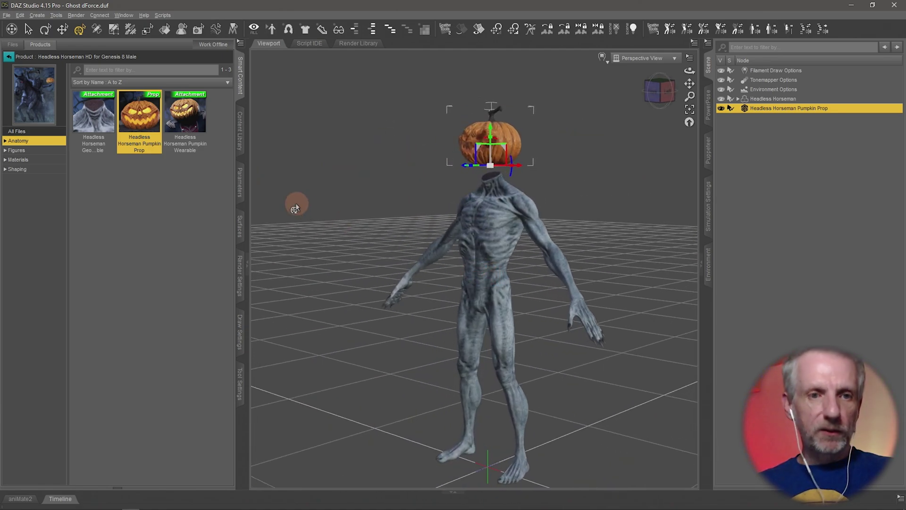
Step: Load the Plague Doctor Overcoat from the dForce Plague Doctor Clothing, Props and Poses for Genesis 8 Male wardrobe
{"action": "left_click", "coordinate": [8, 58]}
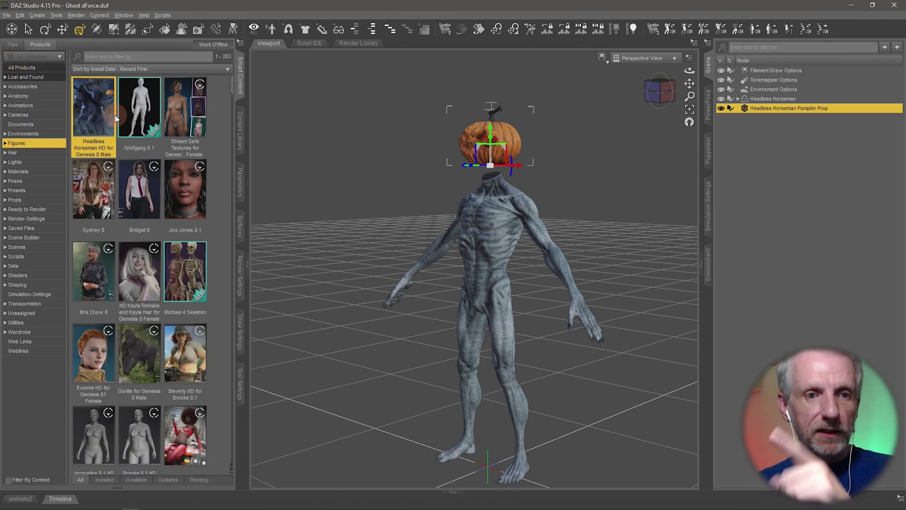
{"action": "left_click", "coordinate": [58, 332]}
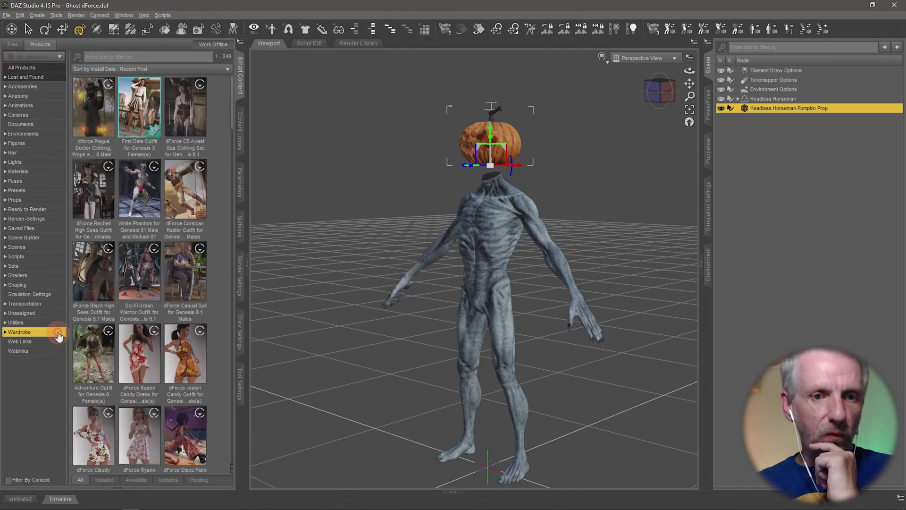
{"action": "left_click", "coordinate": [100, 119]}
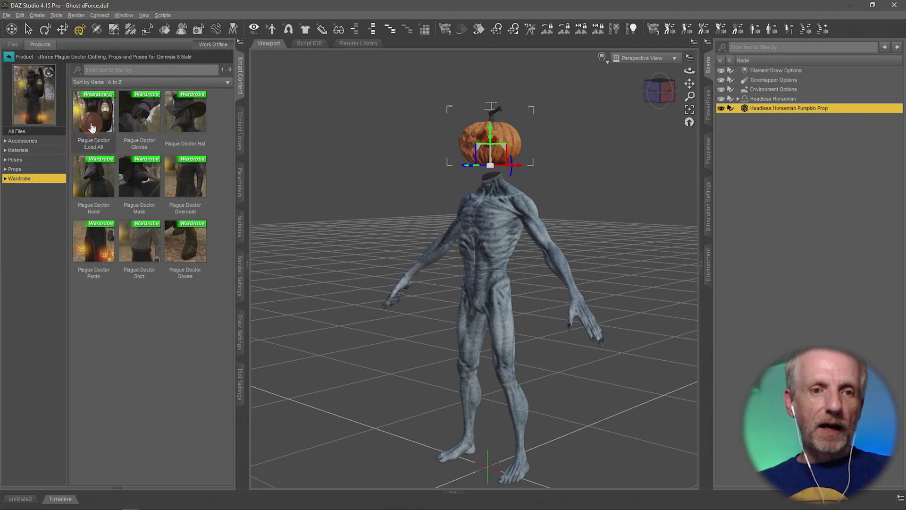
{"action": "mouse_move", "coordinate": [95, 131]}
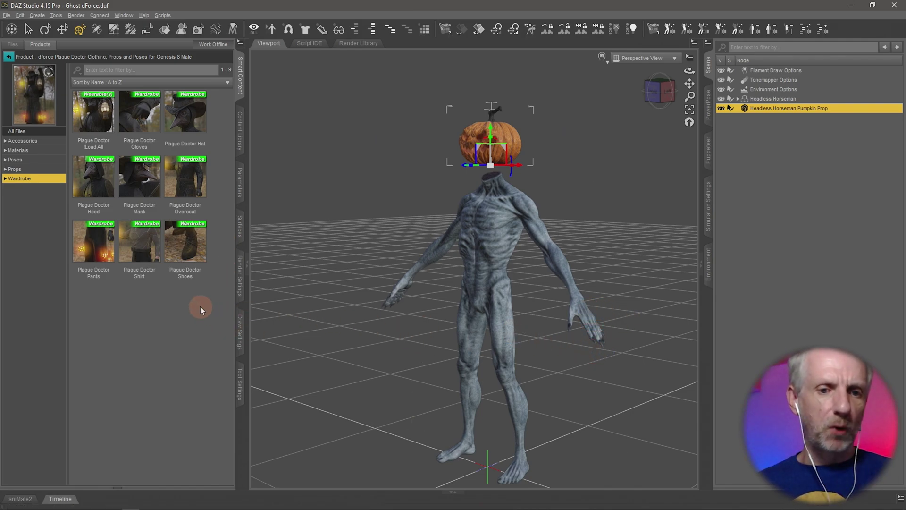
{"action": "double_click", "coordinate": [181, 192]}
Step: Fit the Overcoat to the Headless Horseman with Parent To Target enabled
{"action": "right_click", "coordinate": [776, 118]}
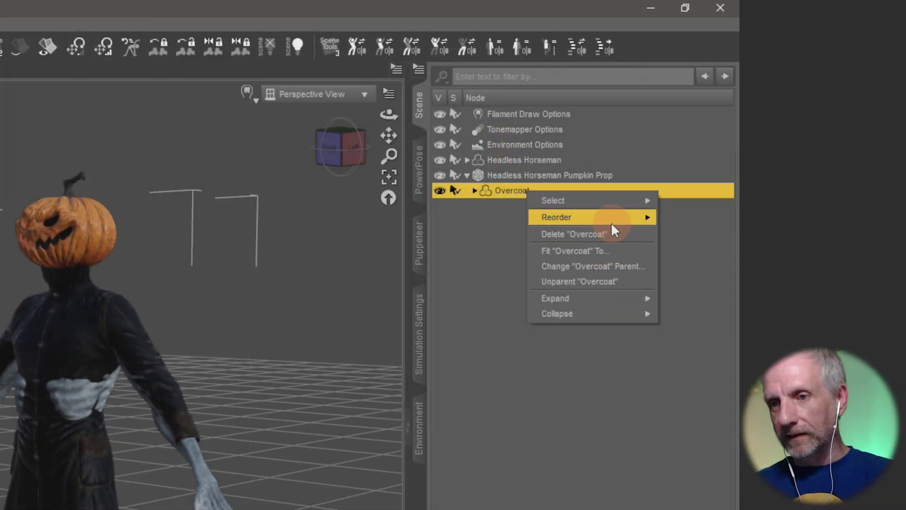
{"action": "left_click", "coordinate": [613, 250]}
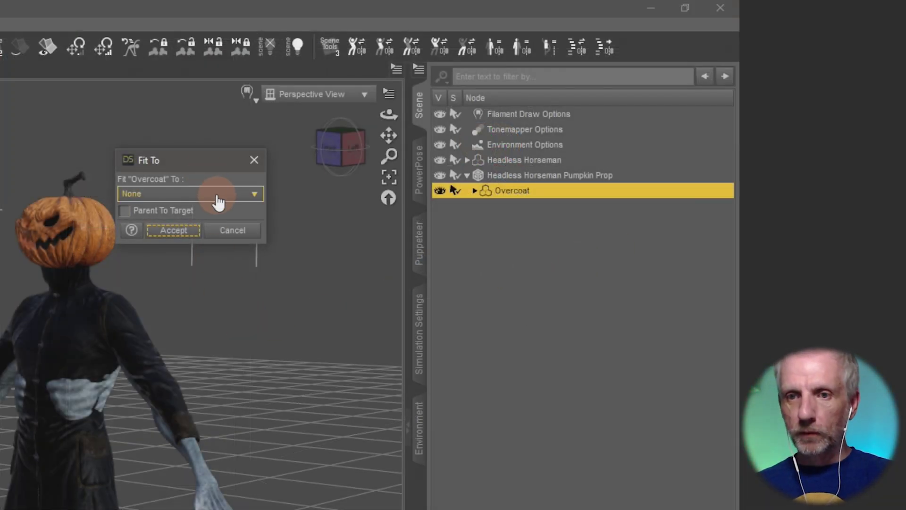
{"action": "left_click", "coordinate": [219, 202]}
{"action": "left_click", "coordinate": [215, 209]}
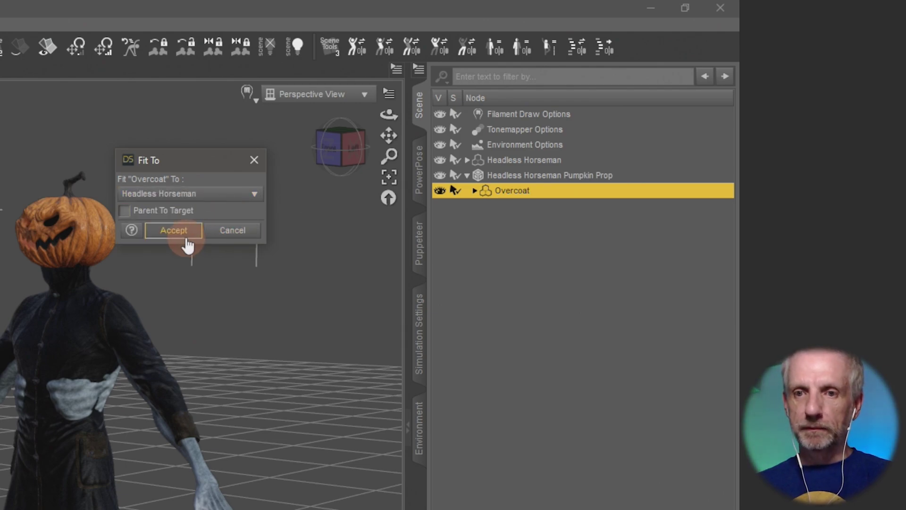
{"action": "left_click", "coordinate": [177, 213]}
{"action": "left_click", "coordinate": [176, 230]}
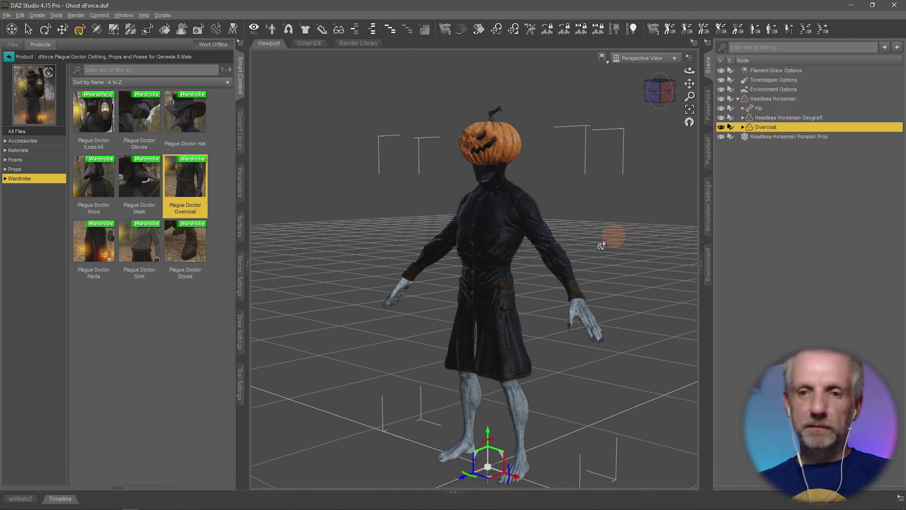
Step: Set the Overcoat's Hood Down adjustment to 100% so the hood no longer stands around the figure's neck
{"action": "middle_click_drag", "start_coordinate": [566, 241], "coordinate": [565, 241]}
{"action": "scroll", "coordinate": [566, 241], "scroll_direction": "up", "scroll_amount": 6}
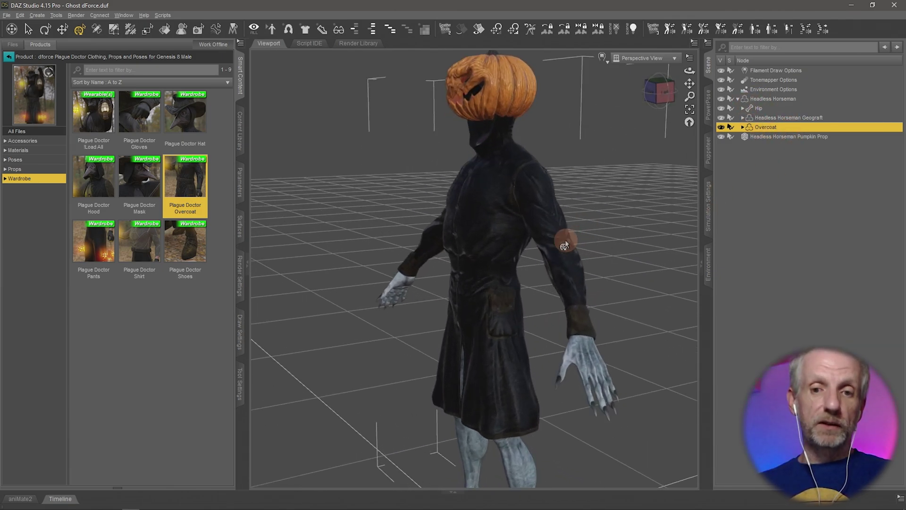
{"action": "middle_click_drag", "start_coordinate": [553, 194], "coordinate": [553, 195]}
{"action": "scroll", "coordinate": [553, 195], "scroll_direction": "up", "scroll_amount": 2}
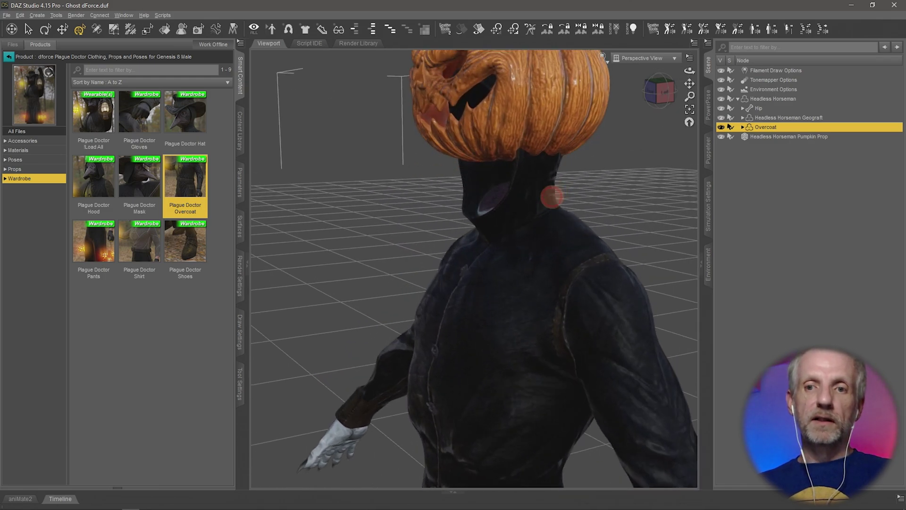
{"action": "left_click_drag", "start_coordinate": [552, 196], "coordinate": [566, 245]}
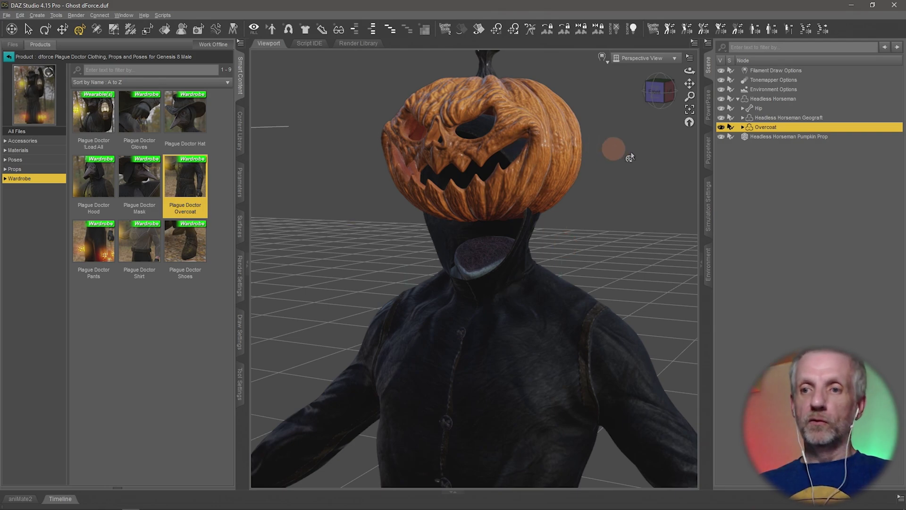
{"action": "left_click", "coordinate": [242, 187]}
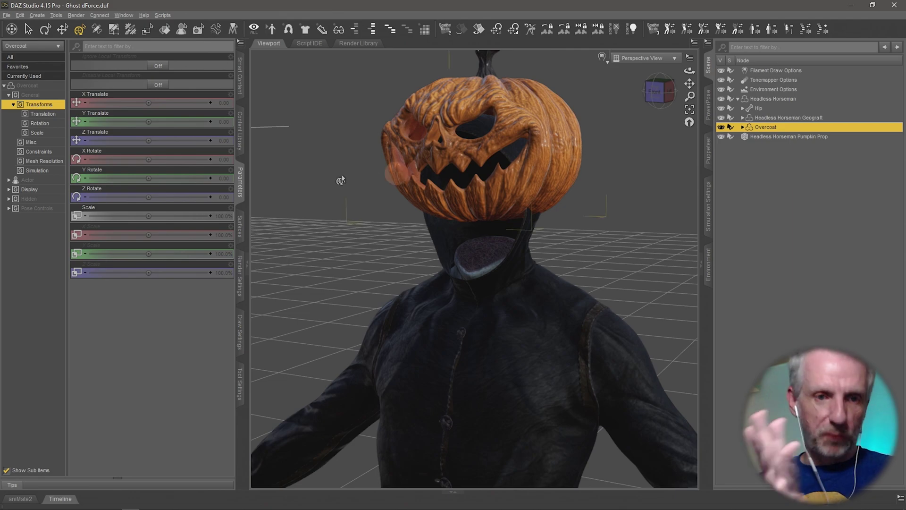
{"action": "left_click", "coordinate": [38, 181]}
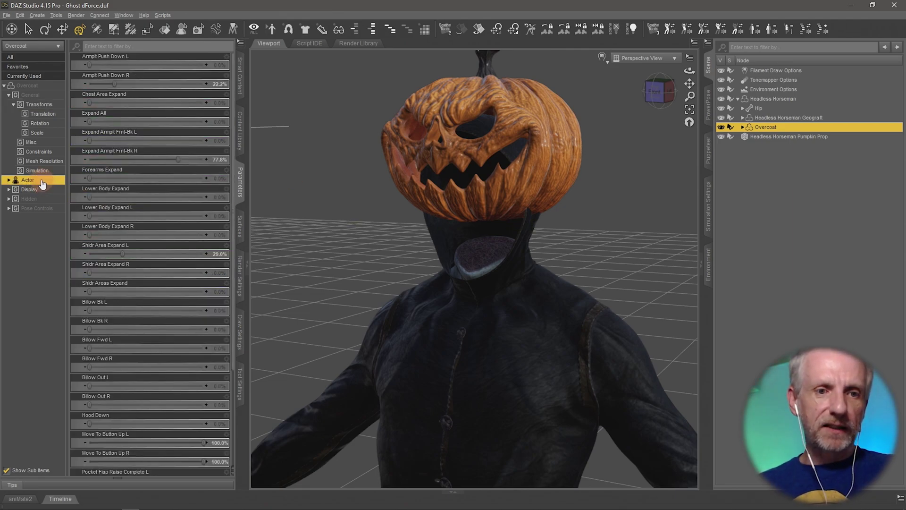
{"action": "double_click", "coordinate": [43, 184]}
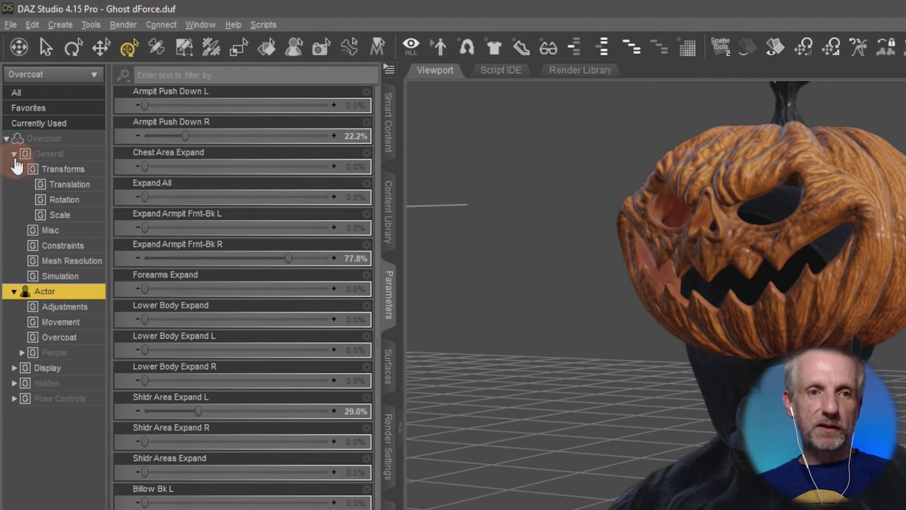
{"action": "left_click", "coordinate": [86, 310]}
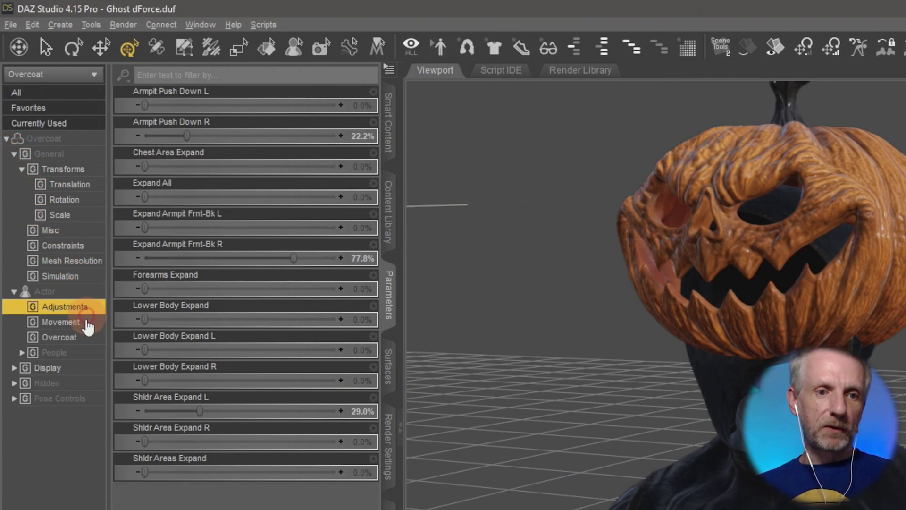
{"action": "left_click", "coordinate": [87, 322]}
{"action": "left_click", "coordinate": [77, 339]}
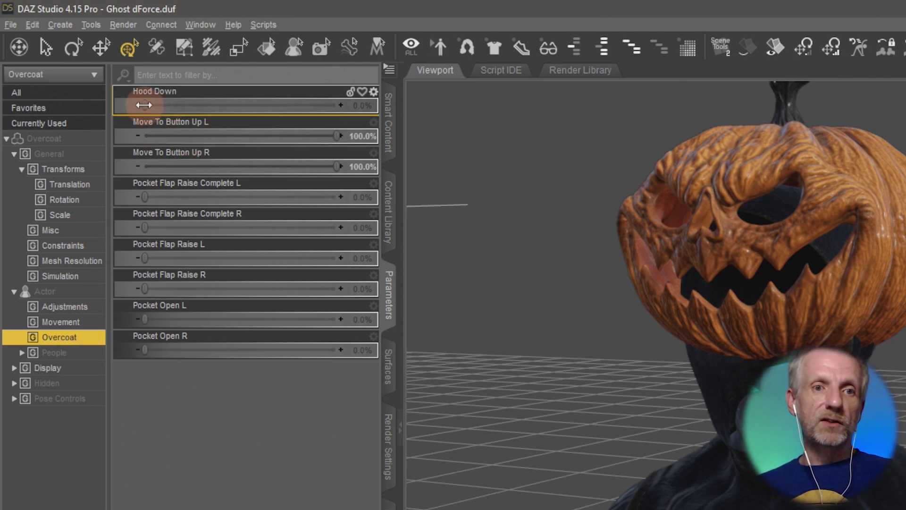
{"action": "left_click_drag", "start_coordinate": [143, 104], "coordinate": [403, 143]}
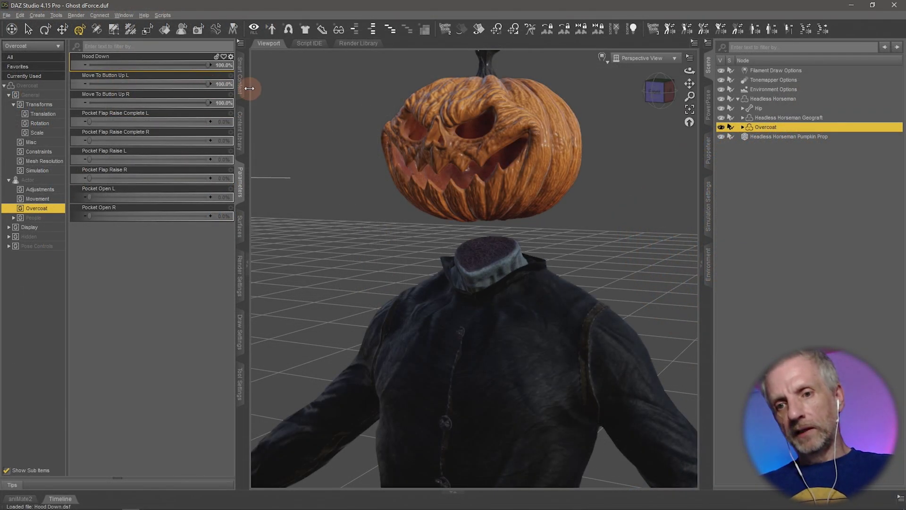
{"action": "left_click_drag", "start_coordinate": [249, 88], "coordinate": [291, 96]}
{"action": "left_click_drag", "start_coordinate": [547, 265], "coordinate": [543, 263]}
{"action": "mouse_move", "coordinate": [209, 64]}
{"action": "left_mouse_down"}
{"action": "mouse_move", "coordinate": [171, 64]}
{"action": "mouse_move", "coordinate": [209, 64]}
{"action": "left_mouse_up"}
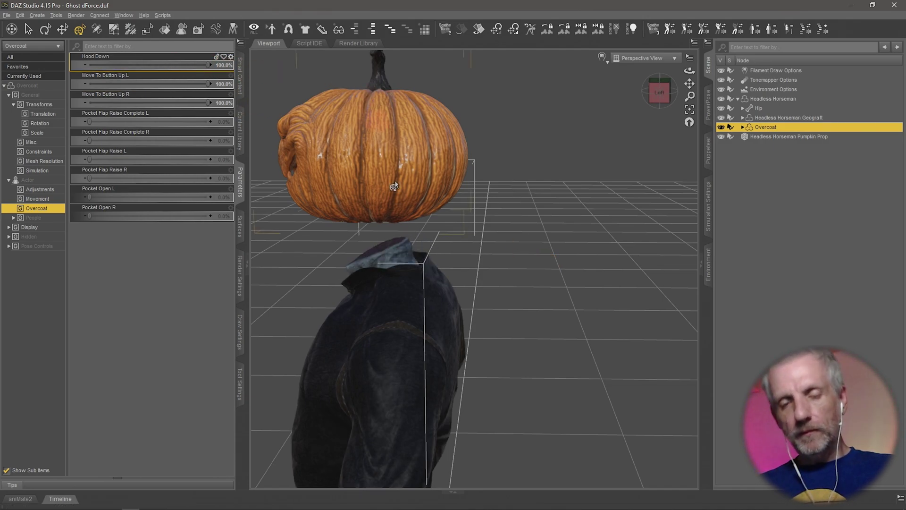
Step: Load the Plague Doctor Lantern onto the Headless Horseman from the Plague Doctor product's Props content
{"action": "left_click_drag", "start_coordinate": [452, 282], "coordinate": [451, 287]}
{"action": "scroll", "coordinate": [451, 285], "scroll_direction": "down", "scroll_amount": 5}
{"action": "middle_click_drag", "start_coordinate": [451, 283], "coordinate": [449, 248]}
{"action": "scroll", "coordinate": [449, 283], "scroll_direction": "down", "scroll_amount": 3}
{"action": "left_click_drag", "start_coordinate": [449, 248], "coordinate": [450, 287]}
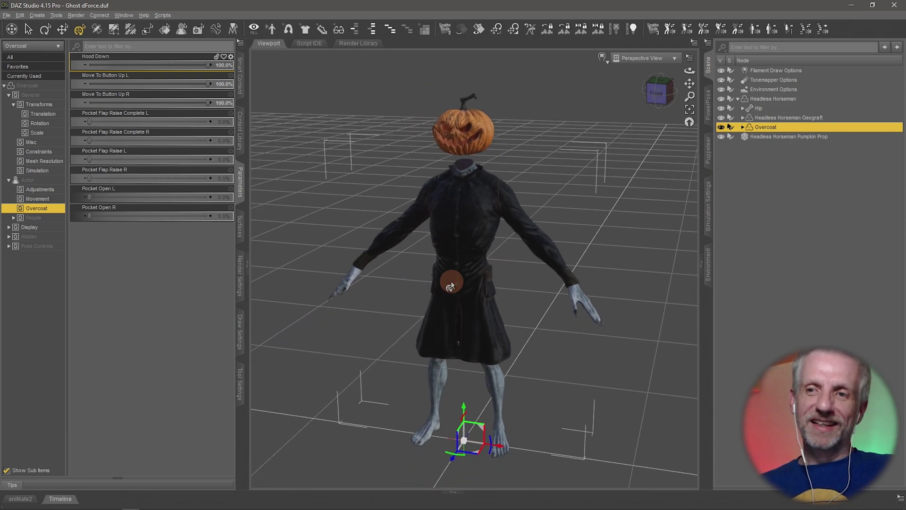
{"action": "left_click", "coordinate": [773, 98]}
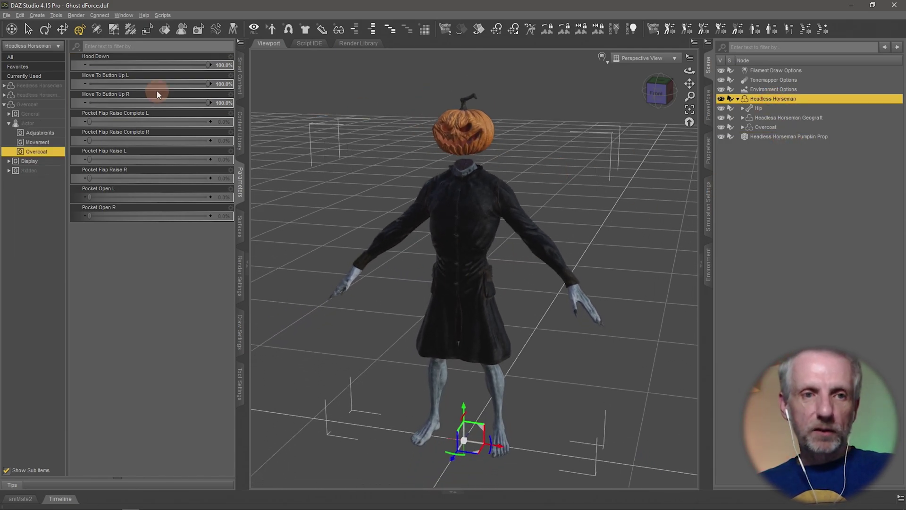
{"action": "left_click", "coordinate": [240, 76]}
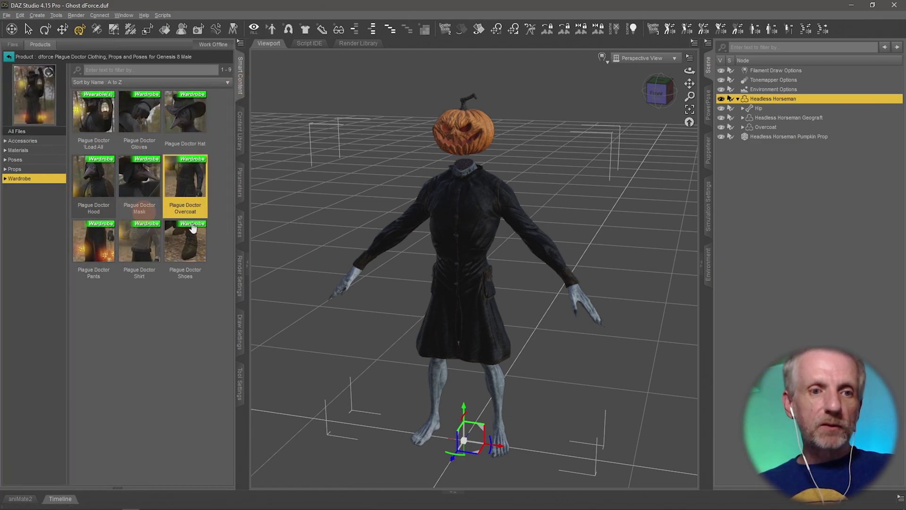
{"action": "left_click_drag", "start_coordinate": [381, 286], "coordinate": [382, 284]}
{"action": "left_click", "coordinate": [47, 178]}
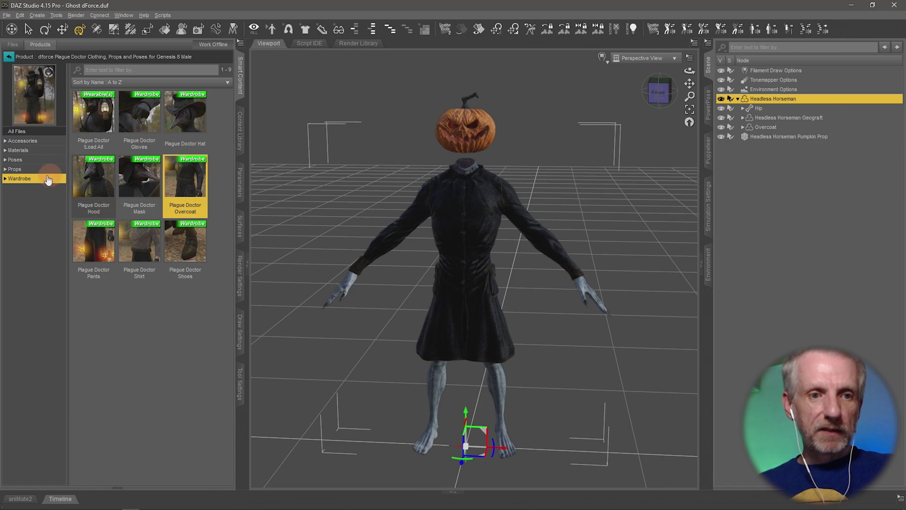
{"action": "left_click", "coordinate": [46, 170]}
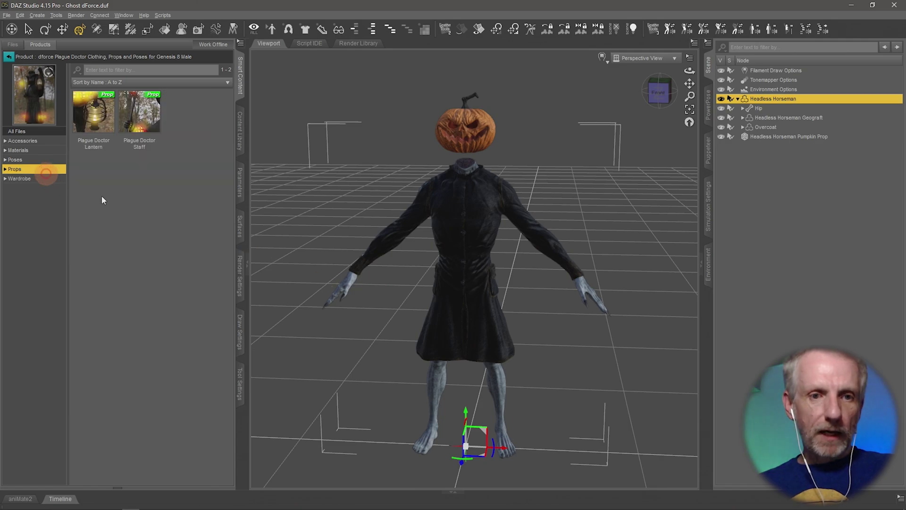
{"action": "double_click", "coordinate": [104, 124]}
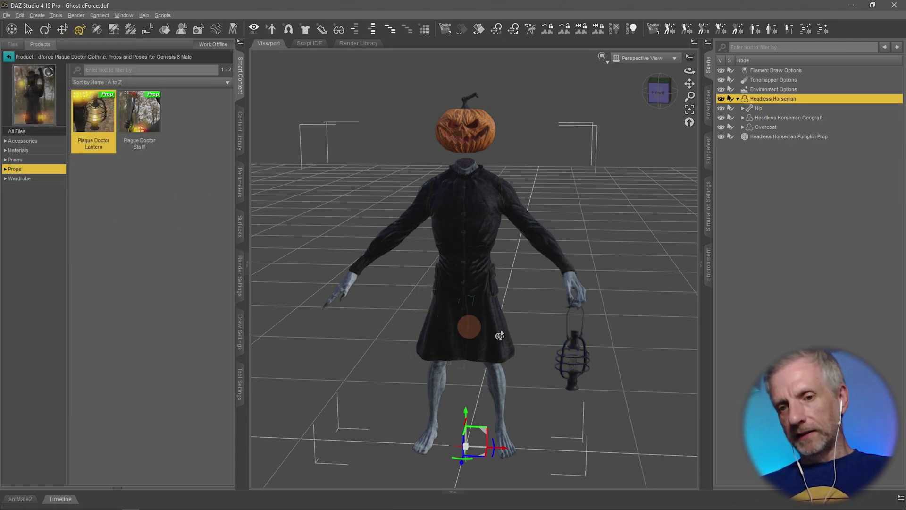
Step: Load the Plague Doctor Staff from the same Props content into the Headless Horseman's free hand
{"action": "middle_click_drag", "start_coordinate": [503, 330], "coordinate": [510, 326]}
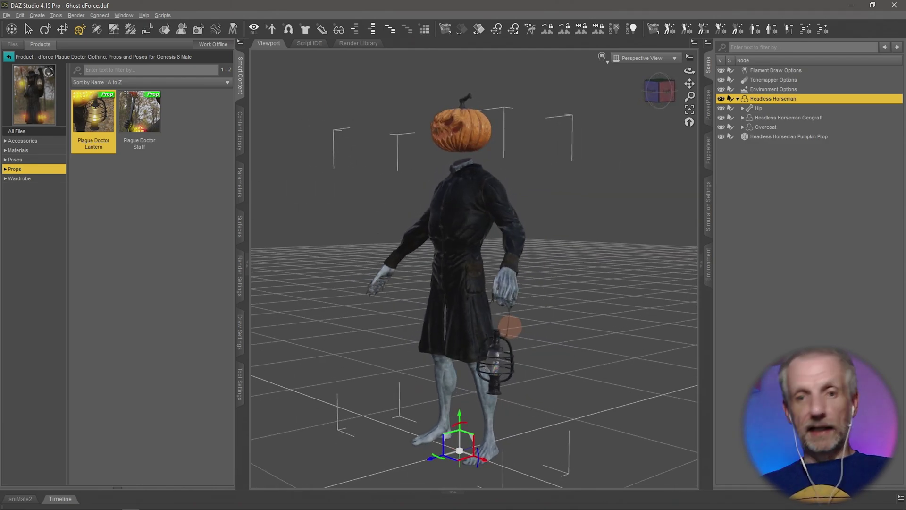
{"action": "left_click_drag", "start_coordinate": [510, 327], "coordinate": [509, 332]}
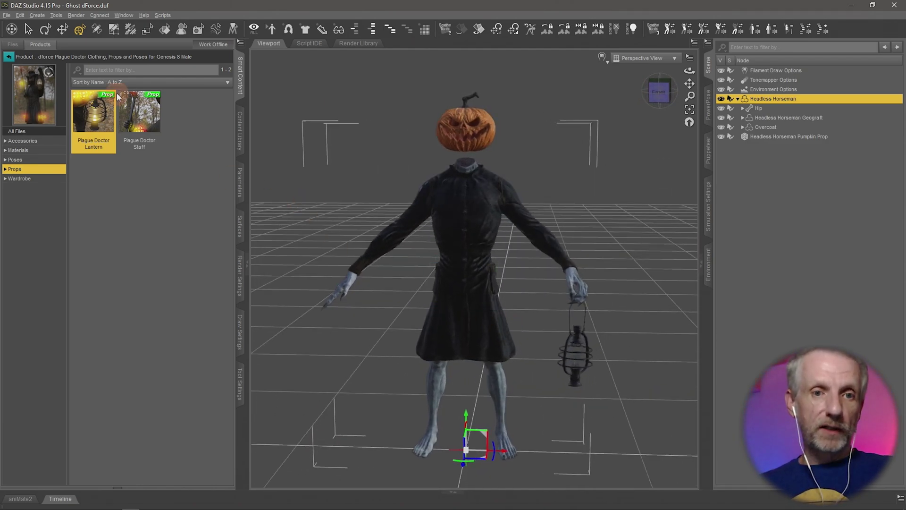
{"action": "double_click", "coordinate": [139, 113]}
{"action": "left_click", "coordinate": [336, 286]}
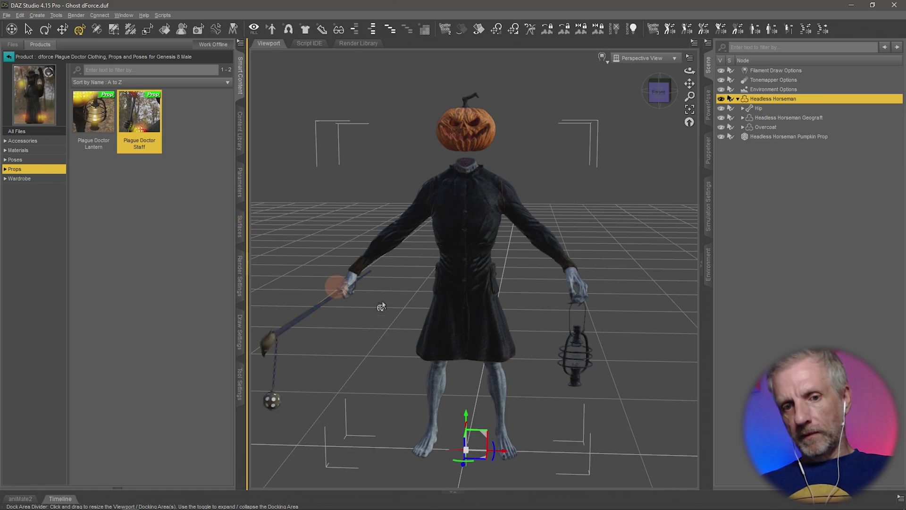
Step: Try the Plague Doctor 01 and 02 poses on the Headless Horseman and settle on Plague Doctor 03
{"action": "left_click_drag", "start_coordinate": [421, 326], "coordinate": [477, 368]}
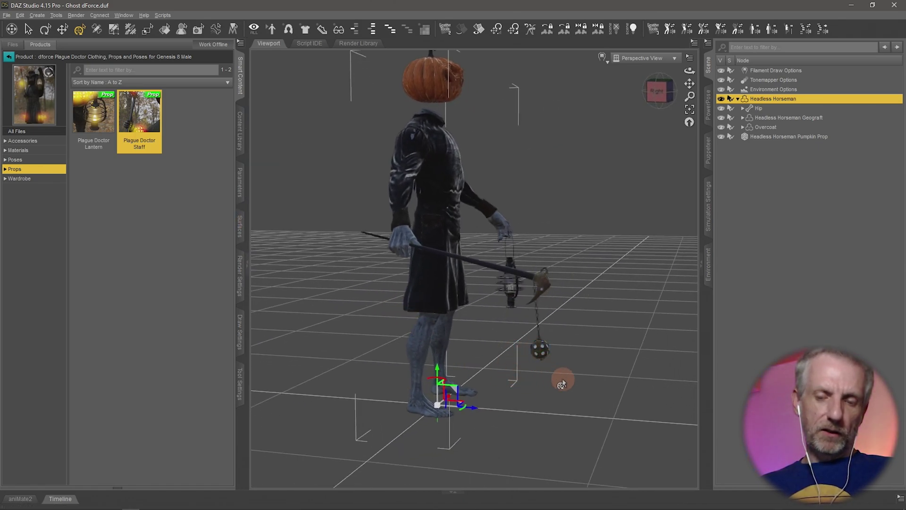
{"action": "mouse_move", "coordinate": [562, 383]}
{"action": "left_mouse_down"}
{"action": "mouse_move", "coordinate": [546, 368]}
{"action": "mouse_move", "coordinate": [565, 380]}
{"action": "left_mouse_up"}
{"action": "right_click_drag", "start_coordinate": [534, 299], "coordinate": [527, 295]}
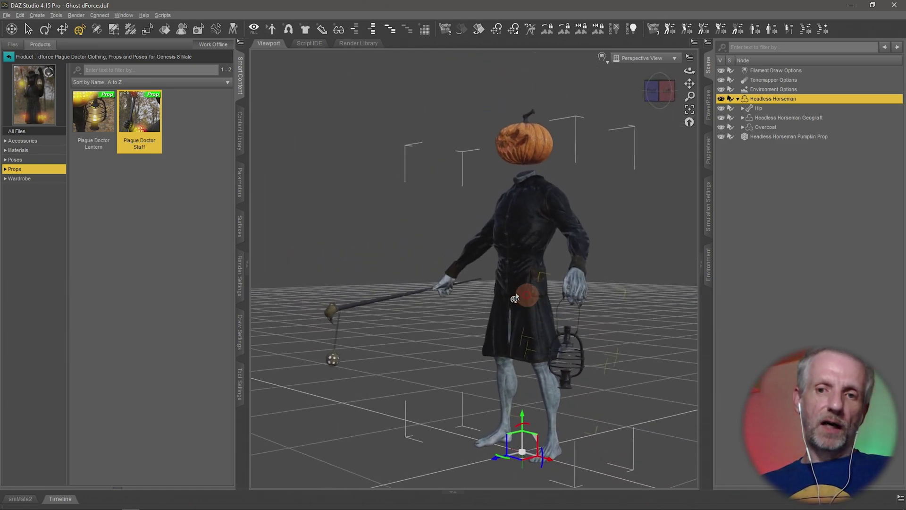
{"action": "left_click_drag", "start_coordinate": [515, 297], "coordinate": [438, 295]}
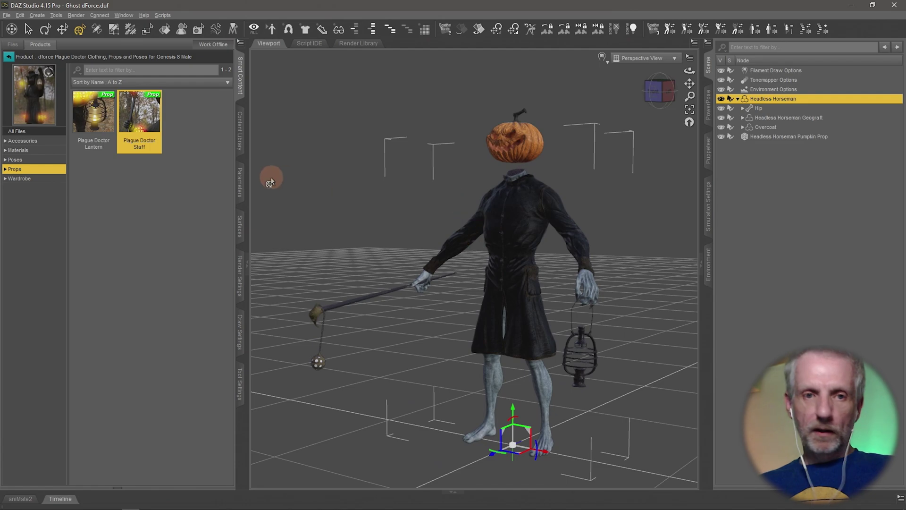
{"action": "left_click", "coordinate": [33, 159]}
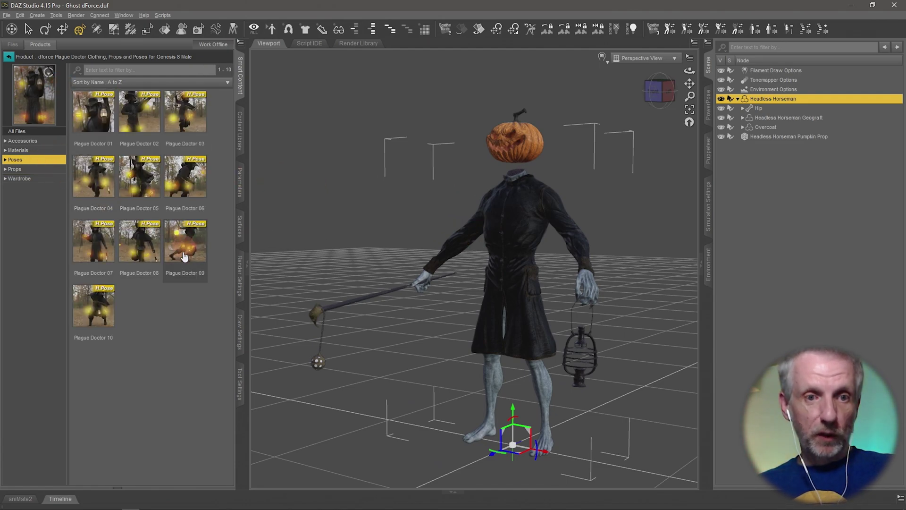
{"action": "left_click", "coordinate": [83, 118]}
{"action": "double_click", "coordinate": [84, 118]}
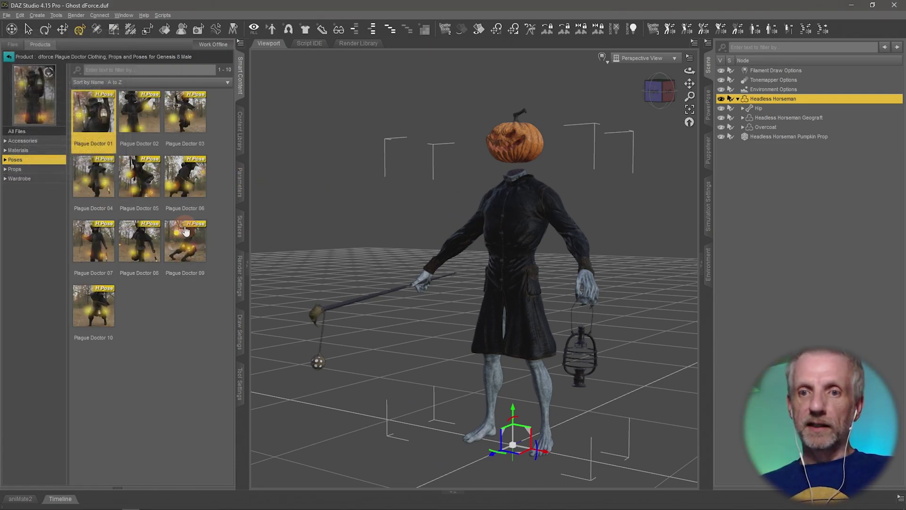
{"action": "left_click_drag", "start_coordinate": [294, 310], "coordinate": [336, 327], "text": "alt"}
{"action": "double_click", "coordinate": [136, 115]}
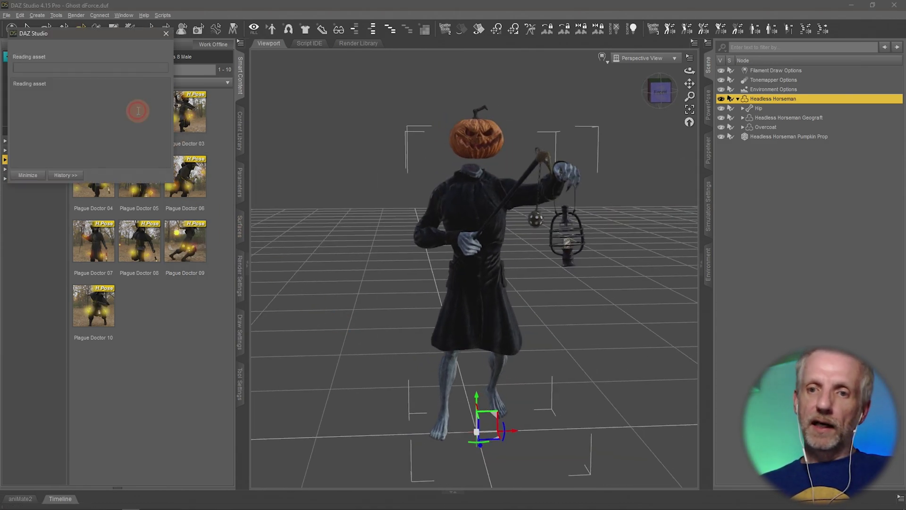
{"action": "left_click_drag", "start_coordinate": [330, 217], "coordinate": [601, 251], "text": "alt"}
{"action": "double_click", "coordinate": [184, 129]}
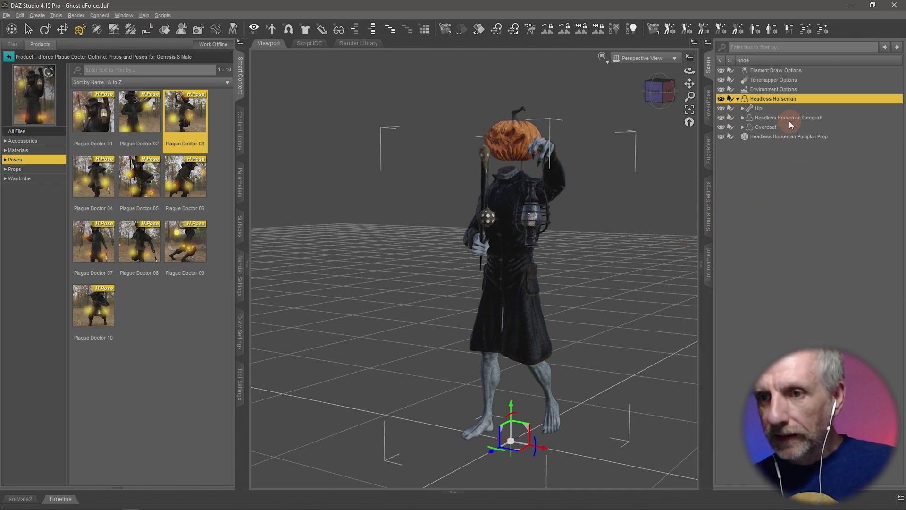
Step: Try parenting the Headless Horseman Pumpkin Prop to the Headless Horseman, and delete the prop from the scene
{"action": "left_click", "coordinate": [780, 136]}
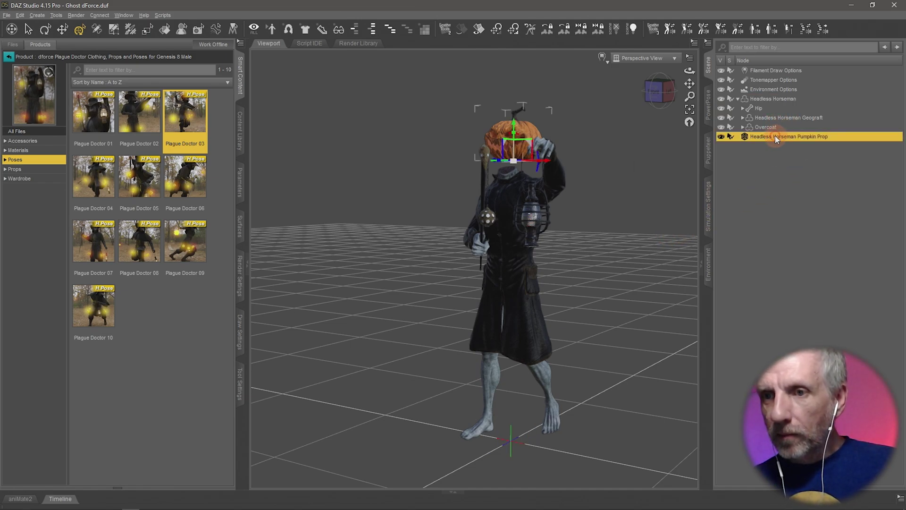
{"action": "left_click_drag", "start_coordinate": [780, 137], "coordinate": [777, 100]}
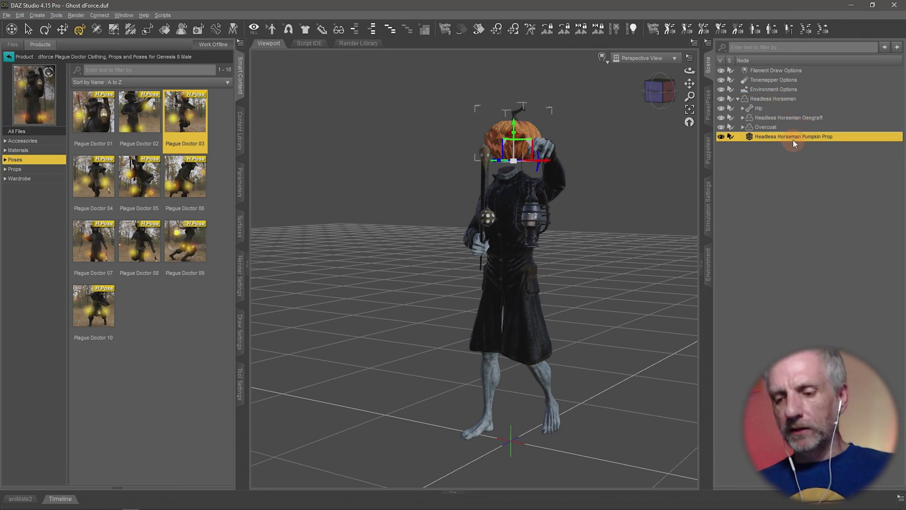
{"action": "key", "text": "Delete"}
Step: Add the Headless Horseman Pumpkin Wearable to the Headless Horseman from the Headless Horseman HD product's Anatomy content
{"action": "left_click", "coordinate": [785, 99]}
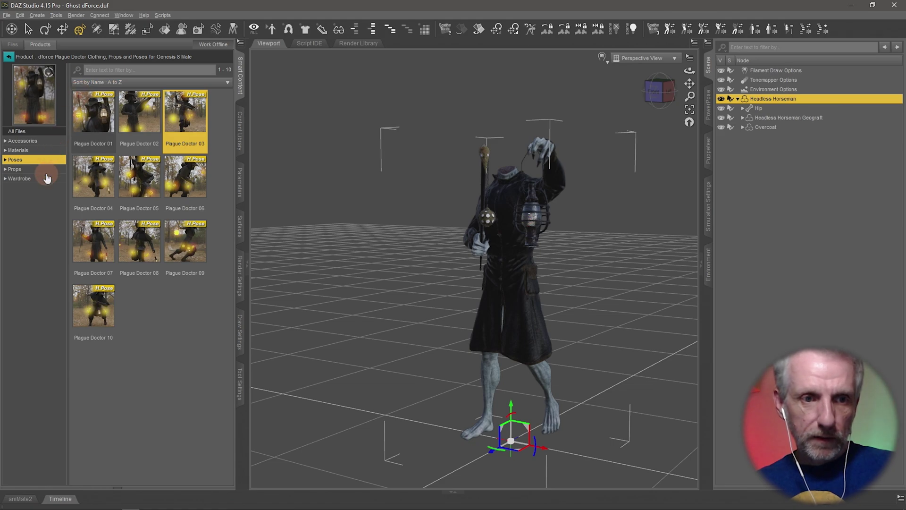
{"action": "left_click", "coordinate": [9, 57]}
{"action": "left_click", "coordinate": [46, 143]}
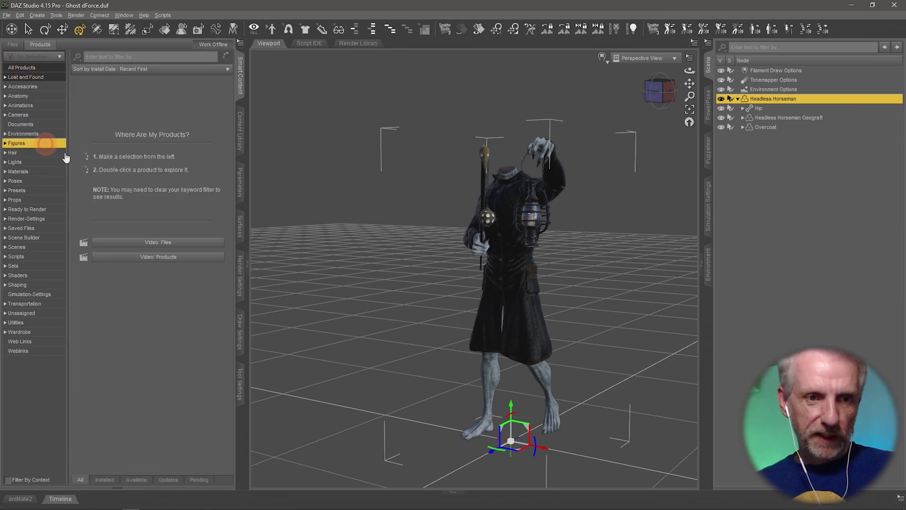
{"action": "left_click", "coordinate": [99, 128]}
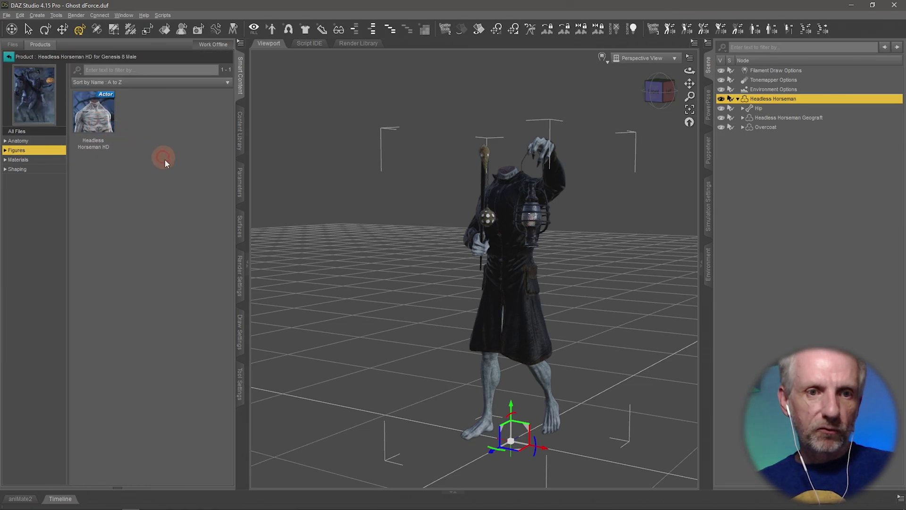
{"action": "left_click", "coordinate": [42, 133]}
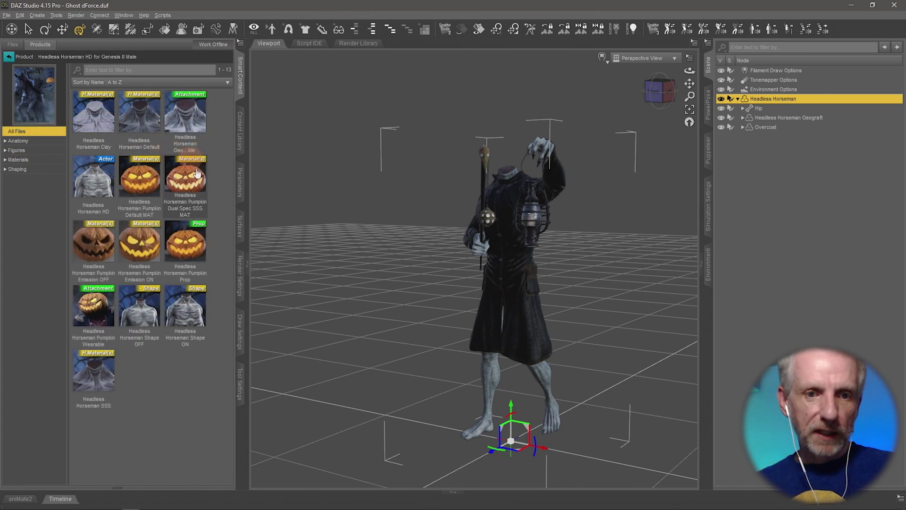
{"action": "left_click", "coordinate": [49, 141]}
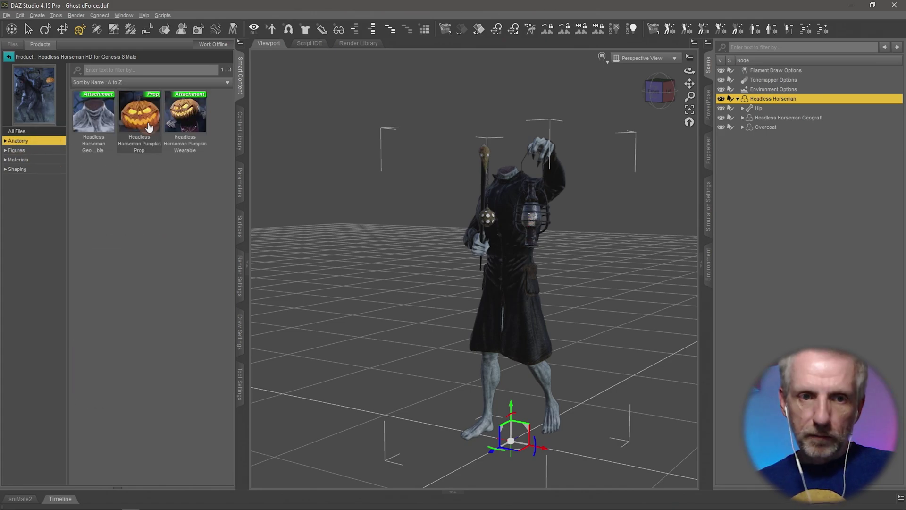
{"action": "double_click", "coordinate": [189, 125]}
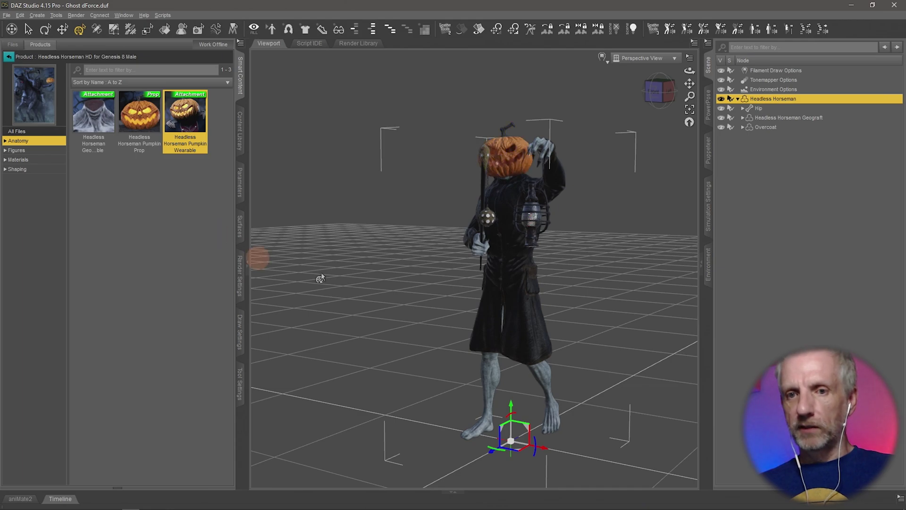
{"action": "left_click_drag", "start_coordinate": [543, 215], "coordinate": [543, 212], "text": "ctrl+alt"}
{"action": "scroll", "coordinate": [543, 213], "scroll_direction": "up", "scroll_amount": 5}
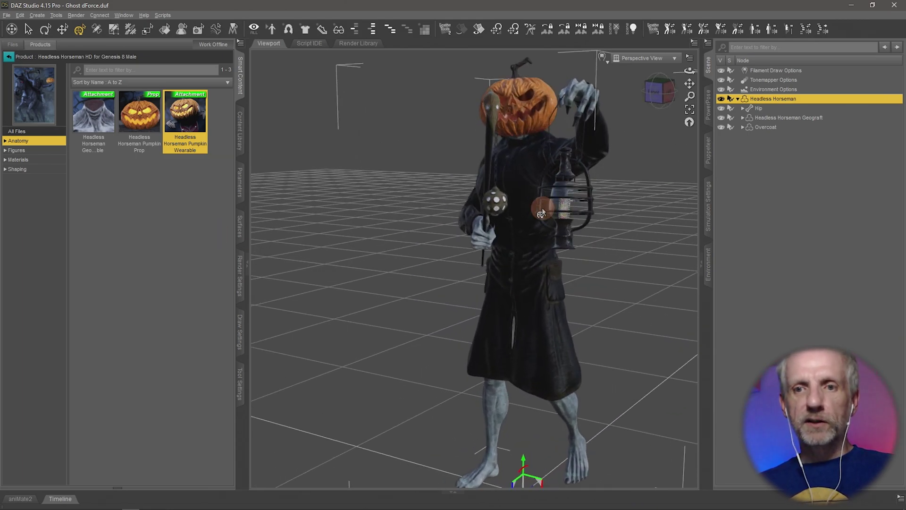
Step: Raise the Headless Horseman Pumpkin Prop so it floats just above the figure's open neck
{"action": "mouse_move", "coordinate": [543, 154]}
{"action": "left_mouse_down", "text": "alt"}
{"action": "mouse_move", "coordinate": [545, 177]}
{"action": "mouse_move", "coordinate": [462, 198]}
{"action": "left_mouse_up", "text": "alt"}
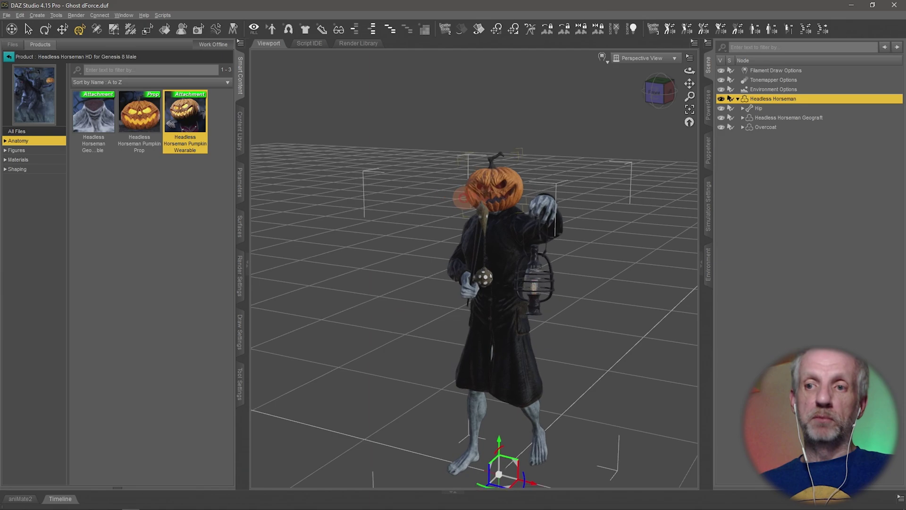
{"action": "left_click", "coordinate": [494, 182]}
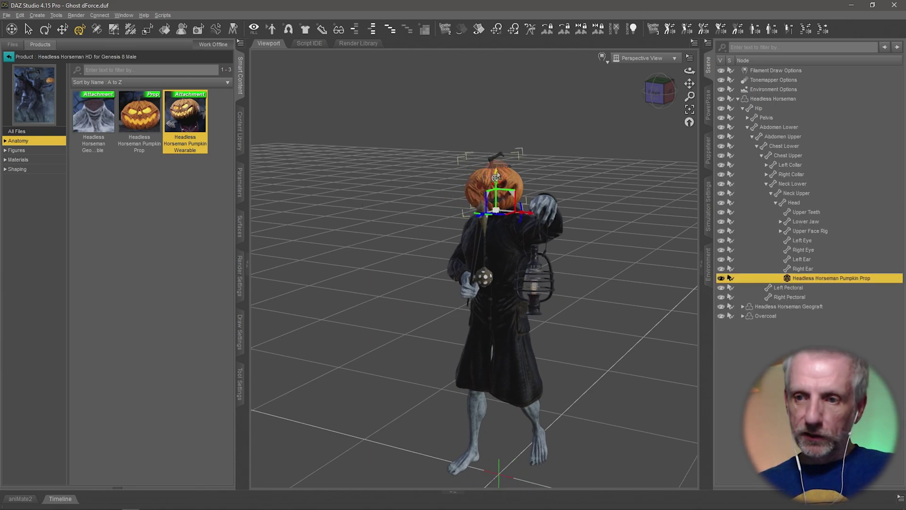
{"action": "left_click_drag", "start_coordinate": [496, 177], "coordinate": [496, 156]}
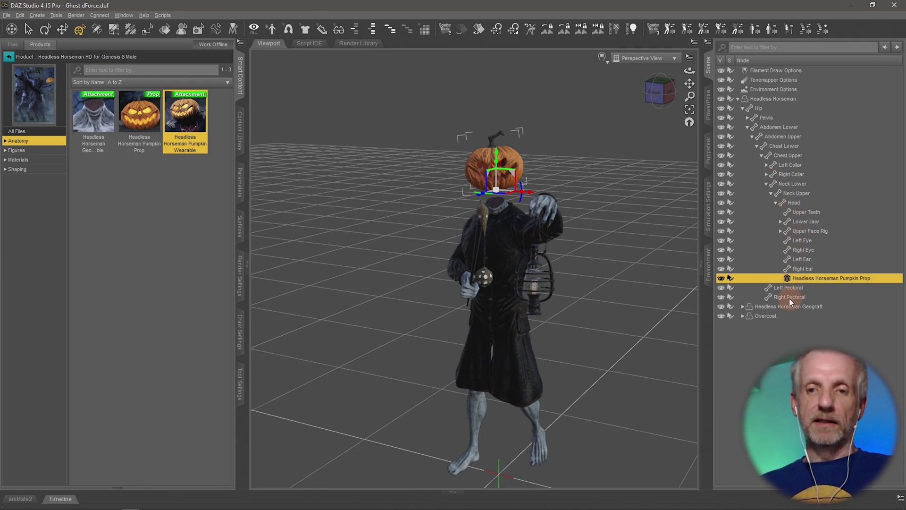
{"action": "middle_click_drag", "start_coordinate": [542, 263], "coordinate": [533, 261]}
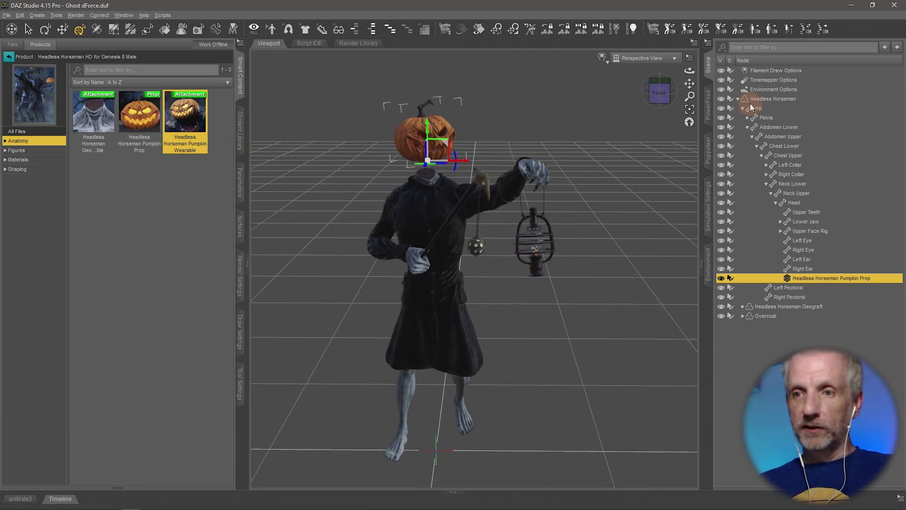
Step: Select the Headless Horseman and open the Poses content of the dForce Plague Doctor product in the Wardrobe category
{"action": "left_click", "coordinate": [808, 100]}
{"action": "left_click", "coordinate": [9, 56]}
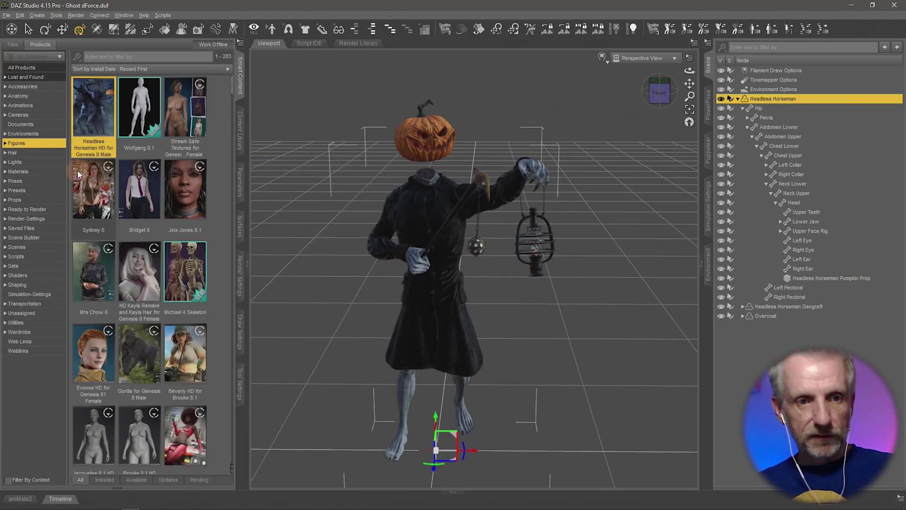
{"action": "left_click", "coordinate": [42, 332]}
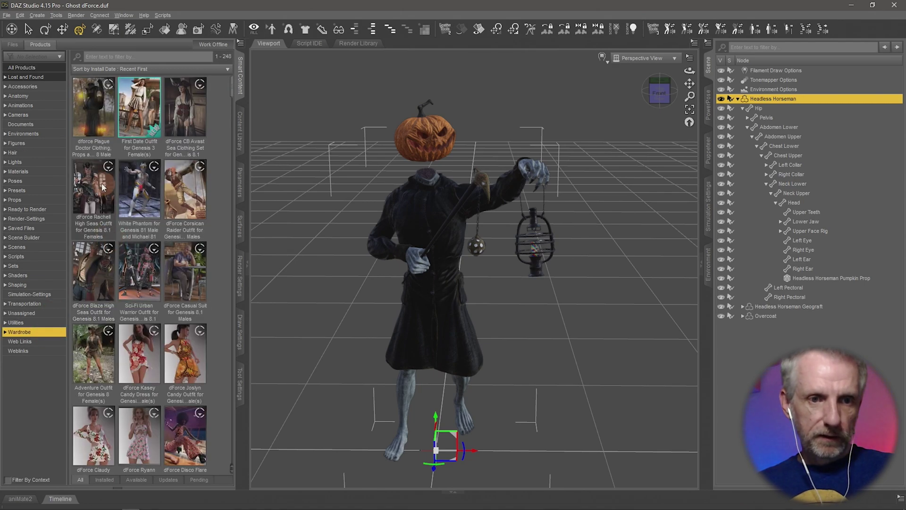
{"action": "left_click", "coordinate": [112, 129]}
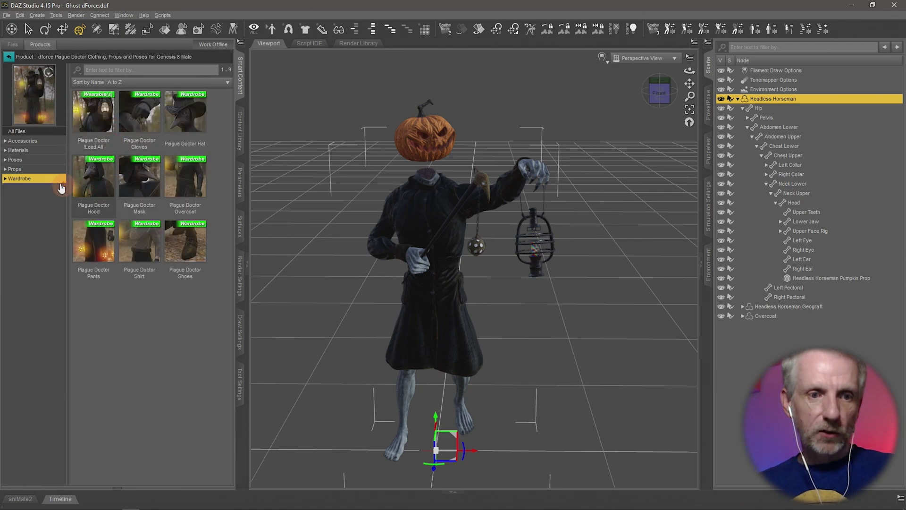
{"action": "left_click", "coordinate": [50, 161]}
Step: Try several Plague Doctor poses, including 05, 06, 07 and 01, on the Headless Horseman and settle on Plague Doctor 02
{"action": "double_click", "coordinate": [135, 178]}
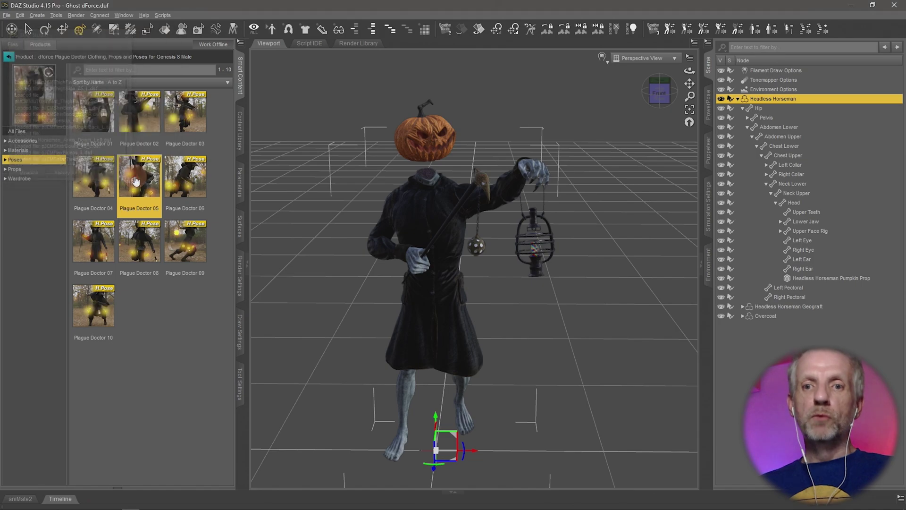
{"action": "mouse_move", "coordinate": [513, 334]}
{"action": "left_mouse_down"}
{"action": "mouse_move", "coordinate": [489, 310]}
{"action": "mouse_move", "coordinate": [520, 324]}
{"action": "mouse_move", "coordinate": [516, 334]}
{"action": "left_mouse_up"}
{"action": "double_click", "coordinate": [185, 177]}
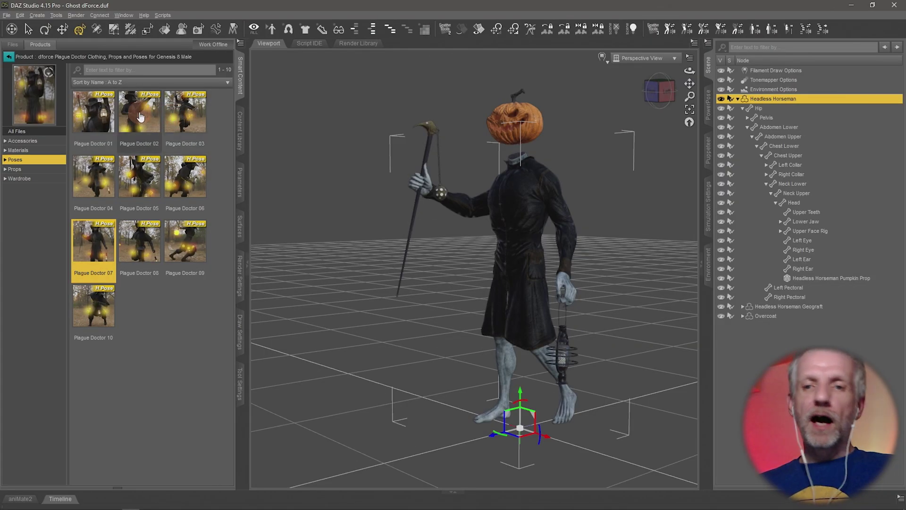
{"action": "double_click", "coordinate": [139, 116]}
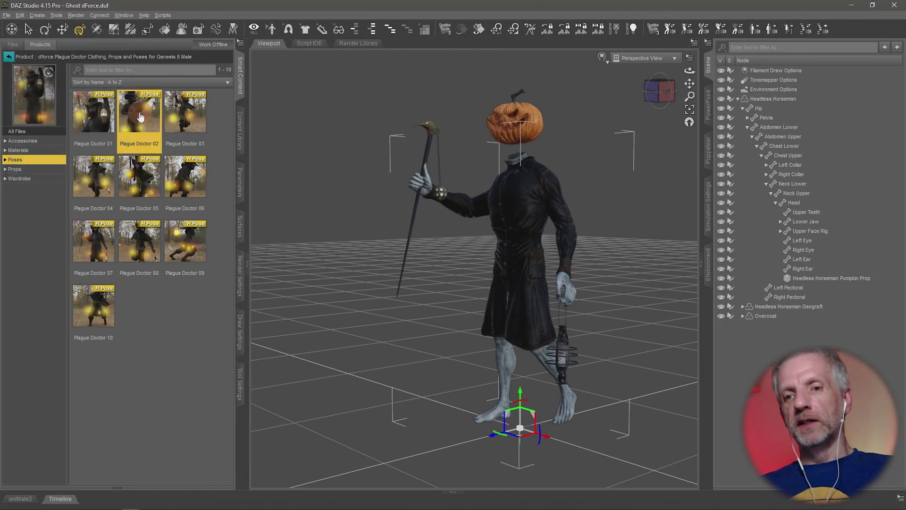
{"action": "left_click_drag", "start_coordinate": [406, 233], "coordinate": [391, 235]}
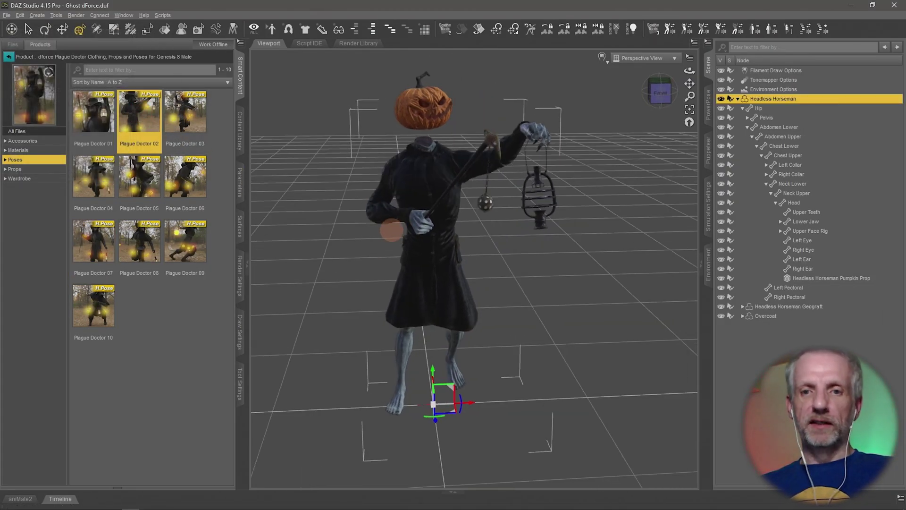
{"action": "double_click", "coordinate": [102, 123]}
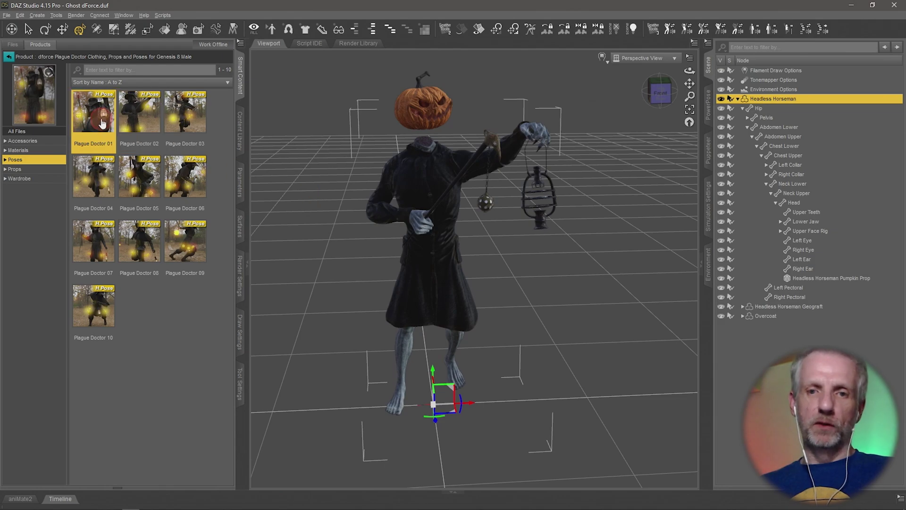
{"action": "double_click", "coordinate": [150, 123]}
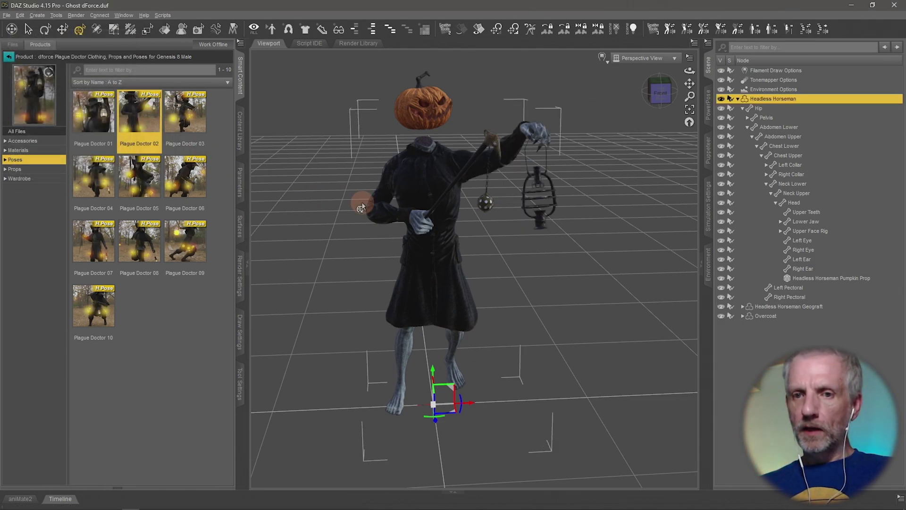
Step: Rotate the floating pumpkin prop so its face turns toward the figure's right side, away from the lantern
{"action": "middle_click_drag", "start_coordinate": [467, 247], "coordinate": [467, 247]}
{"action": "scroll", "coordinate": [467, 247], "scroll_direction": "up", "scroll_amount": 3}
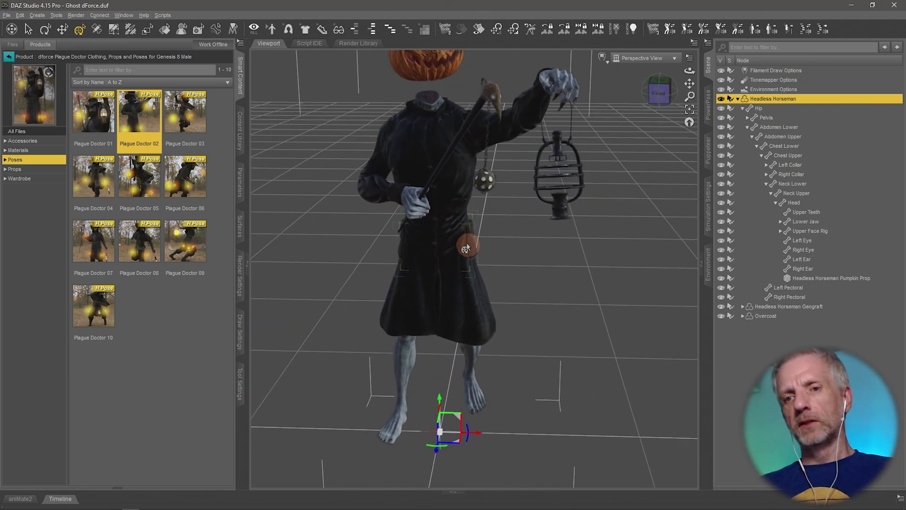
{"action": "left_click_drag", "start_coordinate": [466, 249], "coordinate": [465, 223]}
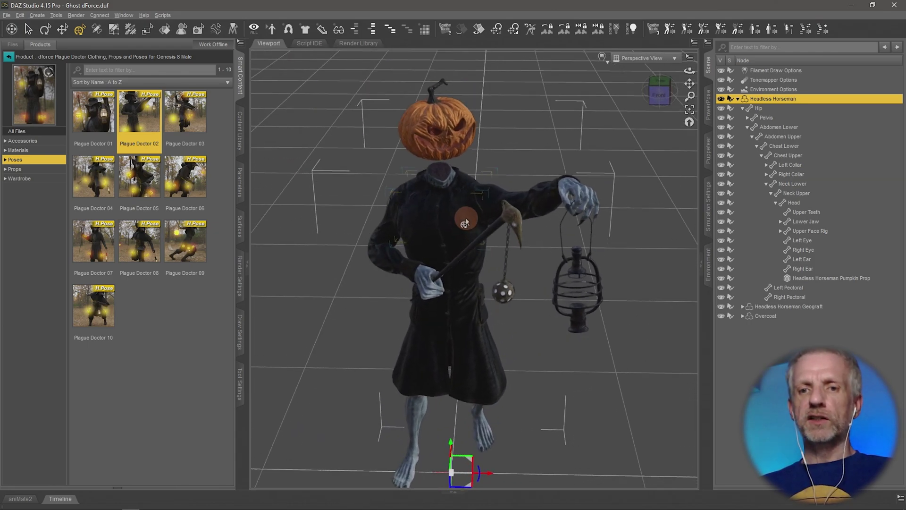
{"action": "left_click", "coordinate": [479, 150]}
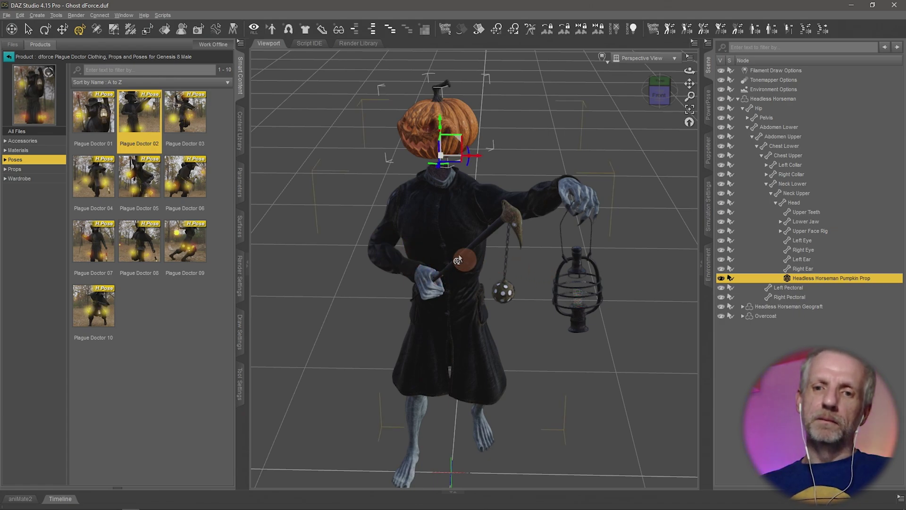
Step: Bend and twist the Headless Horseman's right arm with PowerPose so the staff hangs down beside the body
{"action": "left_click", "coordinate": [785, 102]}
{"action": "middle_click_drag", "start_coordinate": [581, 211], "coordinate": [579, 213]}
{"action": "left_click_drag", "start_coordinate": [579, 214], "coordinate": [580, 214]}
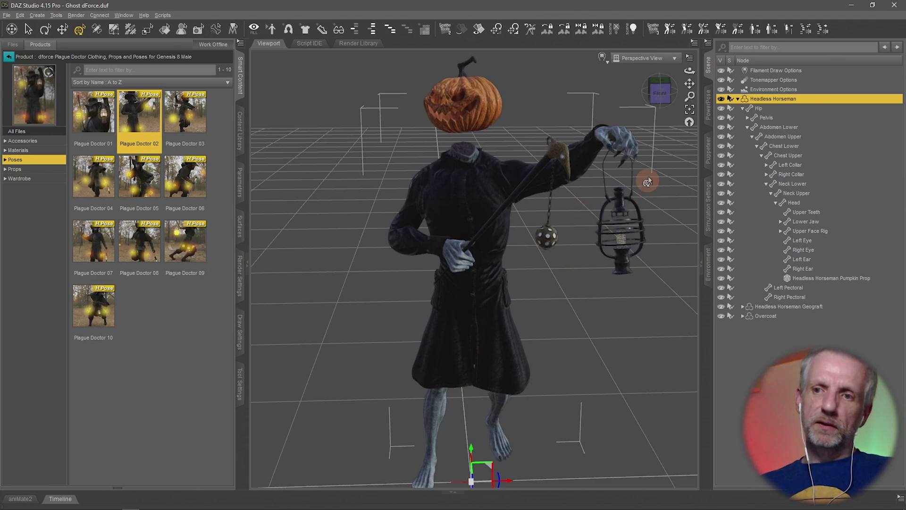
{"action": "left_click", "coordinate": [708, 105]}
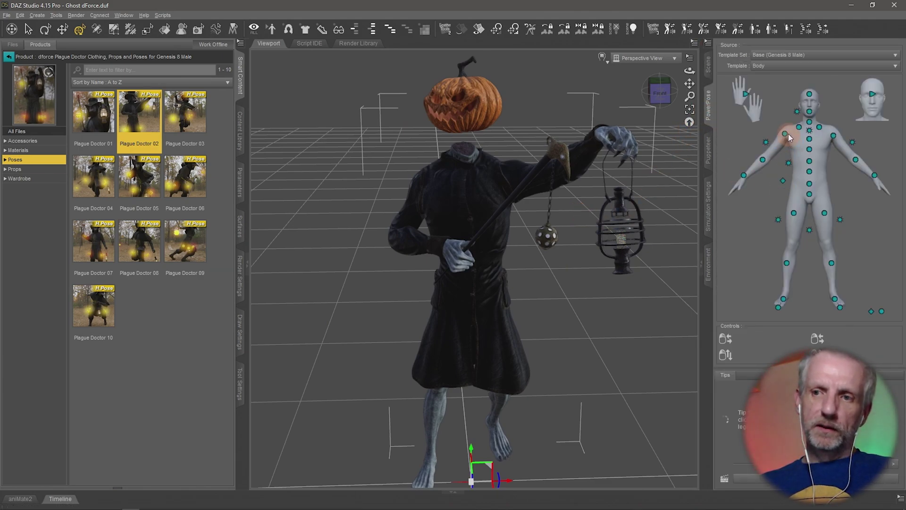
{"action": "left_click_drag", "start_coordinate": [766, 147], "coordinate": [734, 104]}
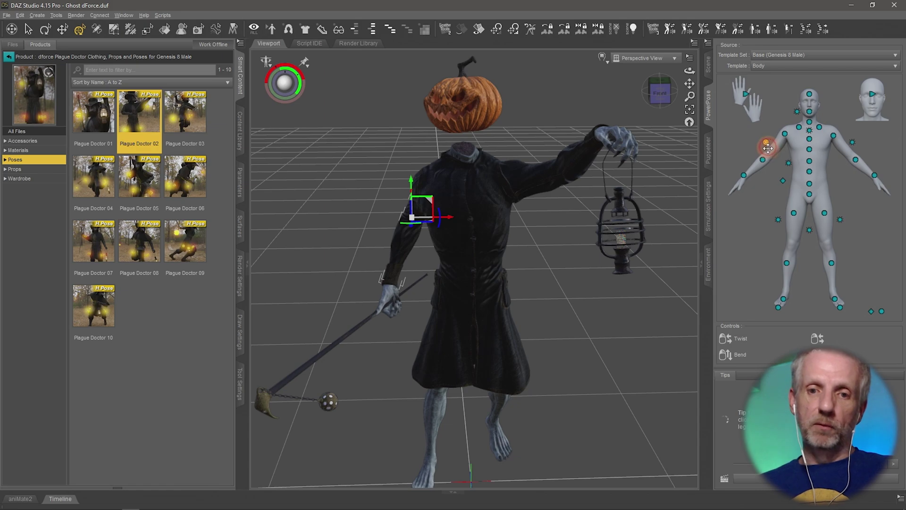
{"action": "left_click_drag", "start_coordinate": [768, 148], "coordinate": [786, 156]}
Step: Bend the joints of the left hand's ring finger with the PowerPose Hands template to fit the lantern handle
{"action": "scroll", "coordinate": [632, 158], "scroll_direction": "up", "scroll_amount": 1}
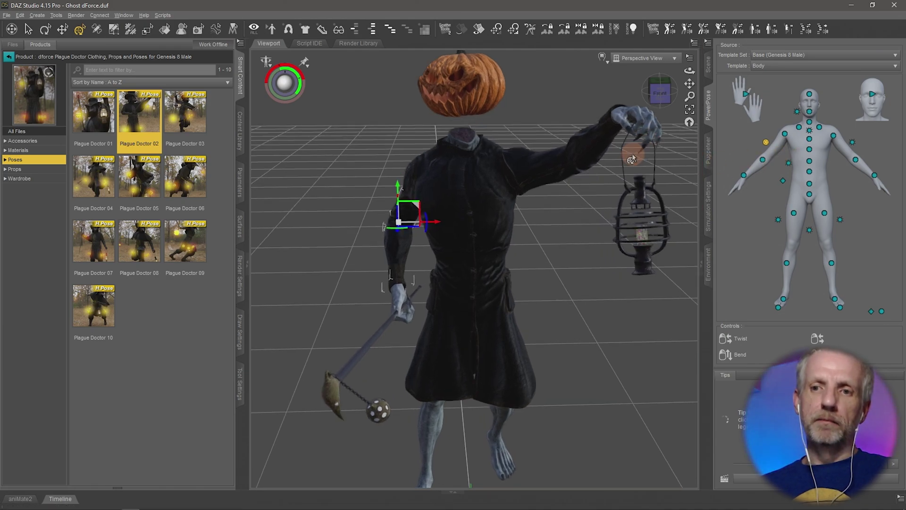
{"action": "scroll", "coordinate": [631, 159], "scroll_direction": "up", "scroll_amount": 5}
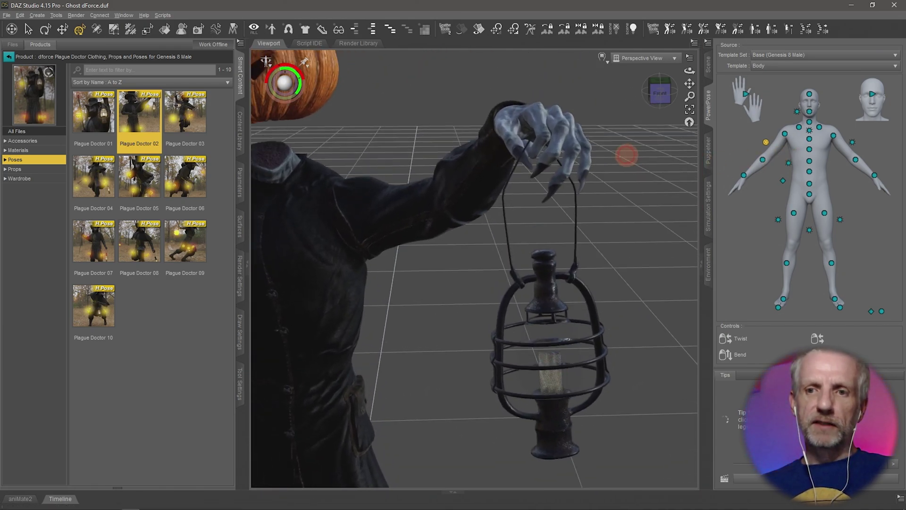
{"action": "middle_click_drag", "start_coordinate": [626, 155], "coordinate": [601, 201]}
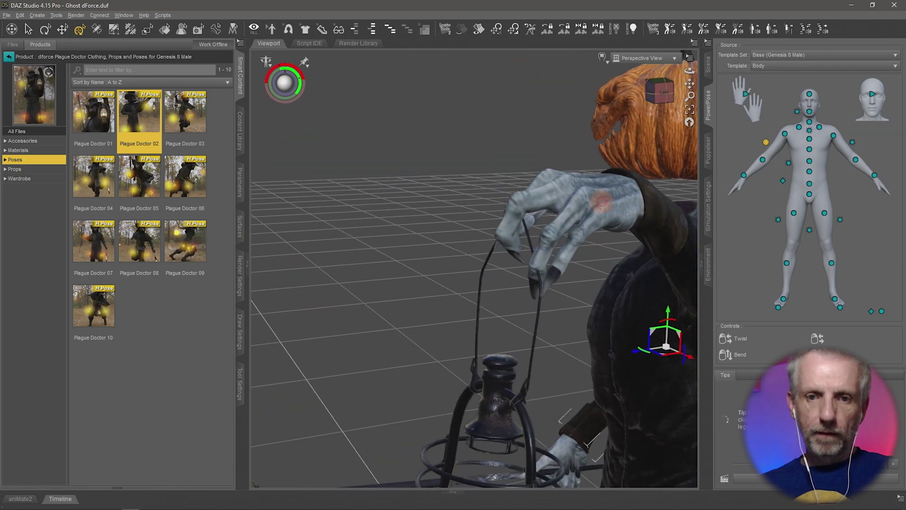
{"action": "left_click_drag", "start_coordinate": [602, 202], "coordinate": [551, 214], "text": "alt"}
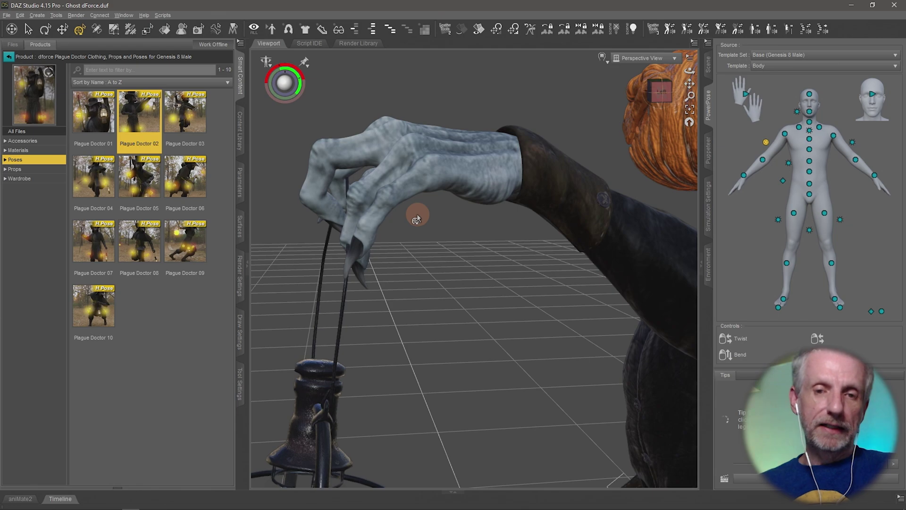
{"action": "left_click_drag", "start_coordinate": [417, 218], "coordinate": [442, 205], "text": "alt"}
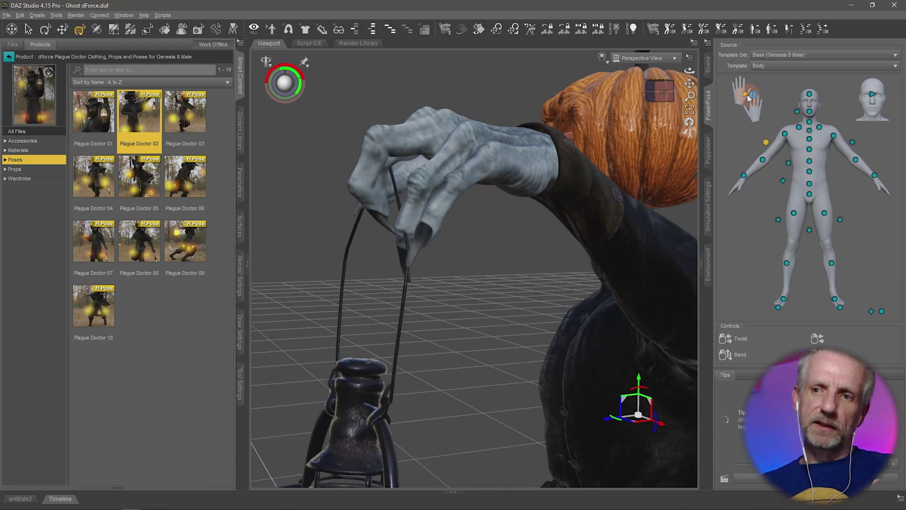
{"action": "left_click", "coordinate": [747, 94]}
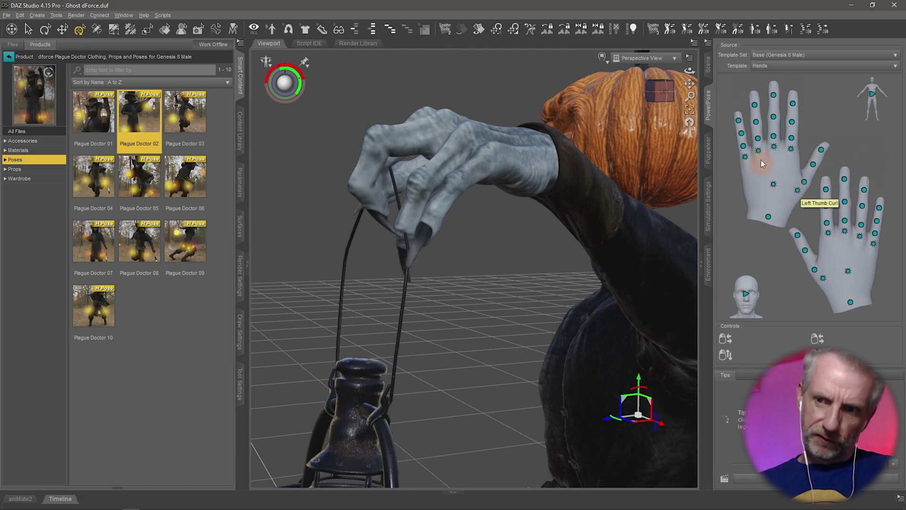
{"action": "left_click_drag", "start_coordinate": [756, 124], "coordinate": [754, 87]}
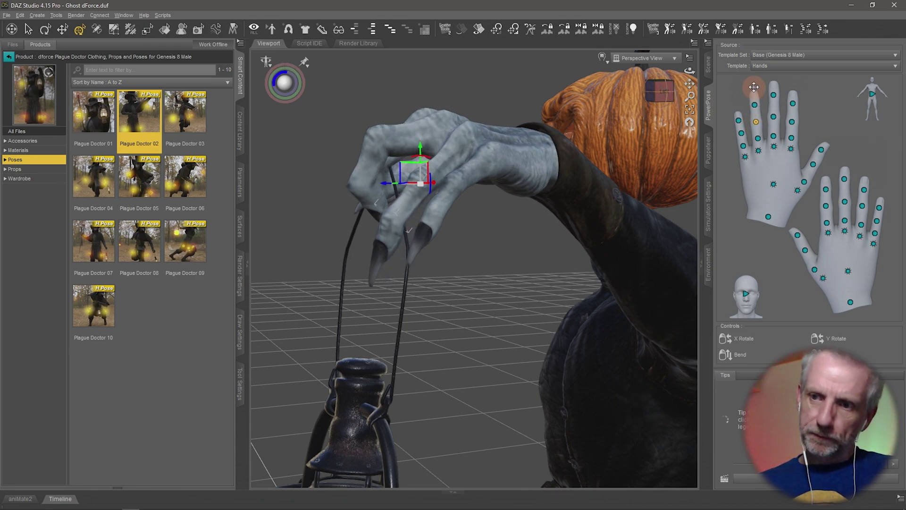
{"action": "left_click_drag", "start_coordinate": [759, 152], "coordinate": [774, 163]}
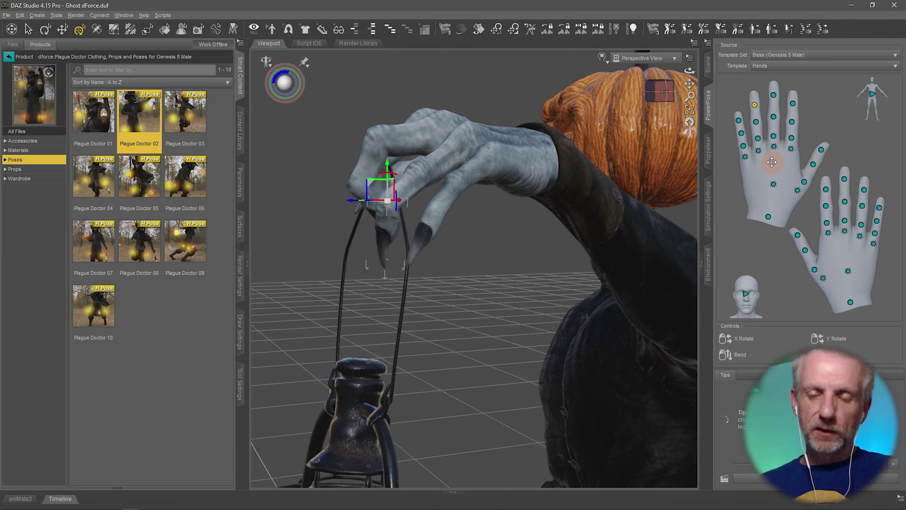
{"action": "middle_click_drag", "start_coordinate": [513, 222], "coordinate": [513, 223]}
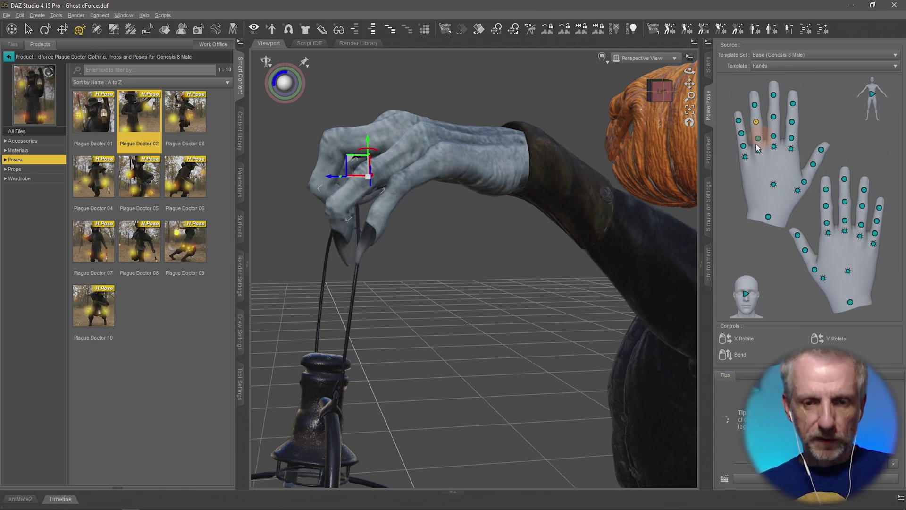
Step: Adjust the left thumb's curl so the thumb closes toward the lantern handle
{"action": "middle_click_drag", "start_coordinate": [609, 198], "coordinate": [593, 198]}
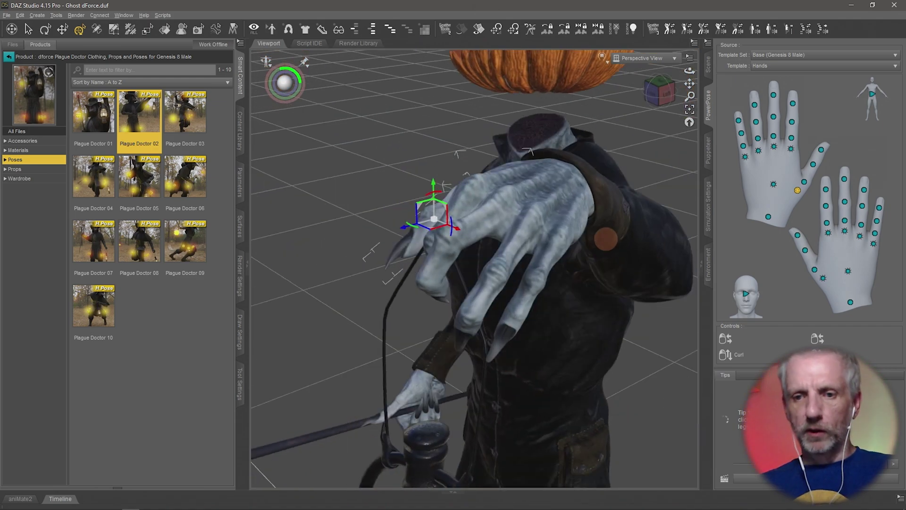
{"action": "mouse_move", "coordinate": [607, 239]}
{"action": "middle_mouse_down"}
{"action": "mouse_move", "coordinate": [576, 240]}
{"action": "mouse_move", "coordinate": [595, 243]}
{"action": "middle_mouse_up"}
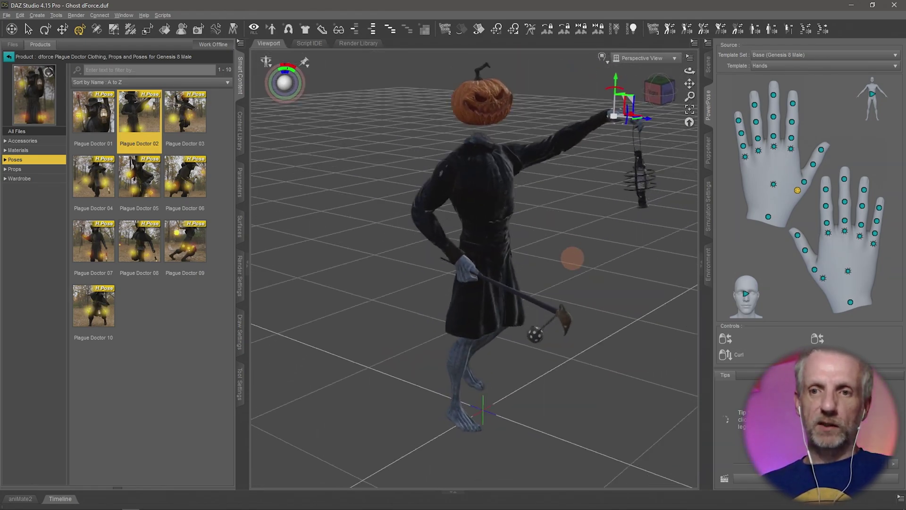
{"action": "middle_click_drag", "start_coordinate": [572, 258], "coordinate": [563, 254]}
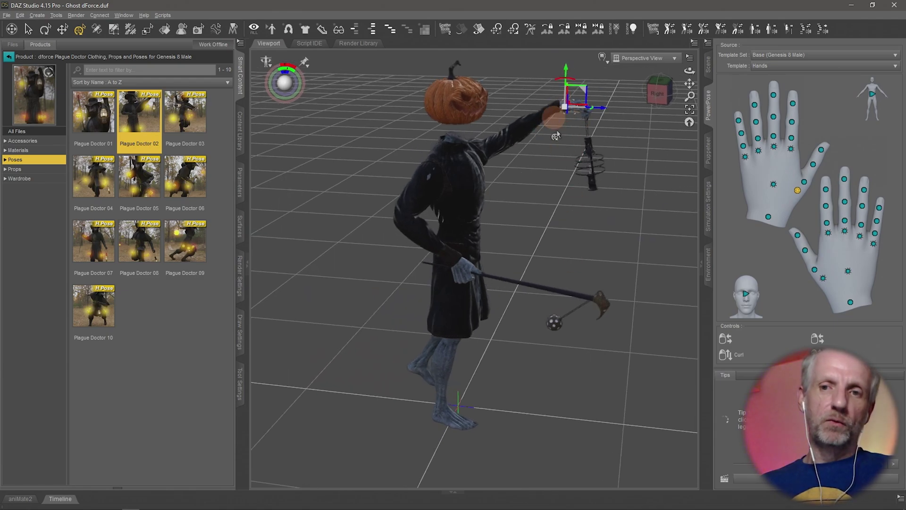
{"action": "key", "text": "ctrl+f"}
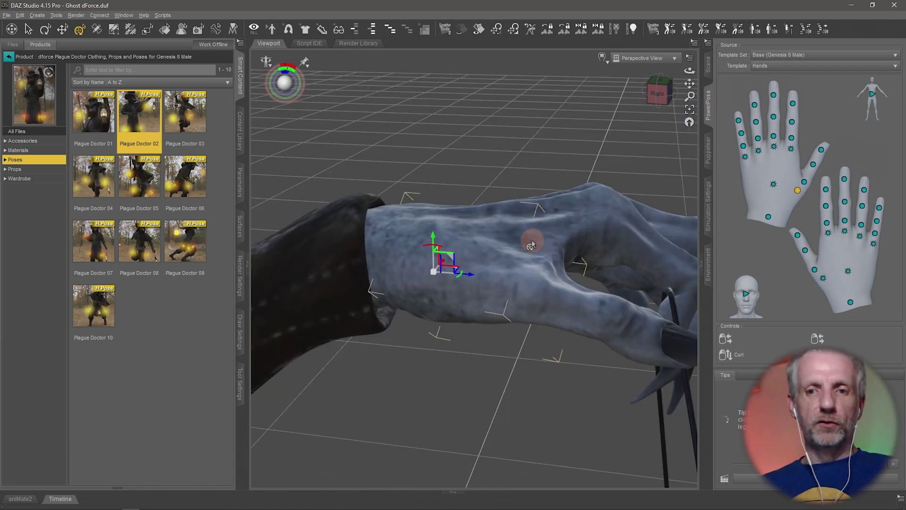
{"action": "scroll", "coordinate": [532, 244], "scroll_direction": "down", "scroll_amount": 8}
{"action": "scroll", "coordinate": [532, 244], "scroll_direction": "up", "scroll_amount": 5}
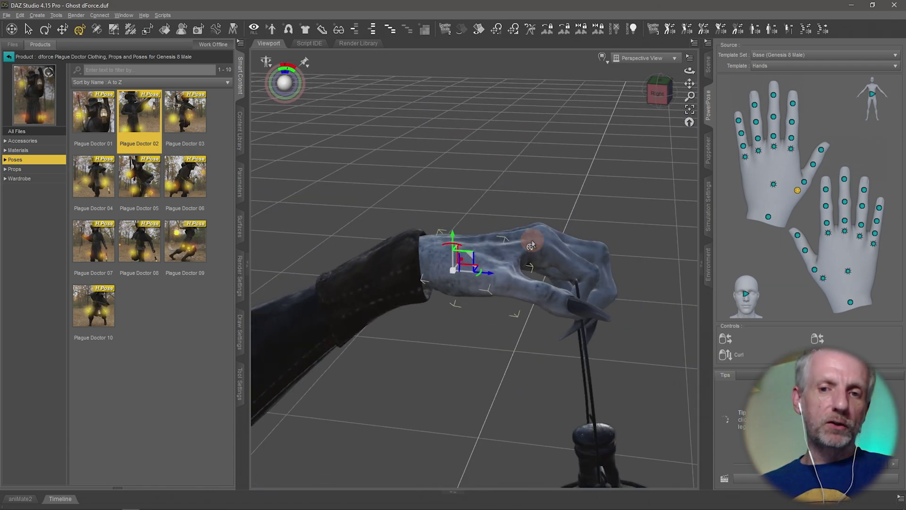
{"action": "left_click_drag", "start_coordinate": [531, 245], "coordinate": [550, 274], "text": "alt"}
Step: Curl the right thumb with the PowerPose Hands template so it closes onto the staff's shaft
{"action": "right_click_drag", "start_coordinate": [492, 260], "coordinate": [489, 257], "text": "alt"}
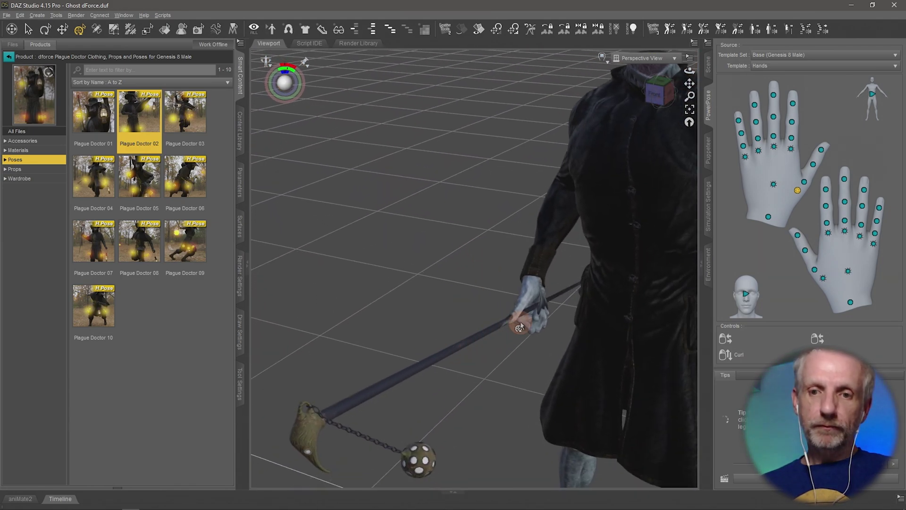
{"action": "key", "text": "ctrl+f"}
{"action": "mouse_move", "coordinate": [501, 284]}
{"action": "left_mouse_down", "text": "alt"}
{"action": "mouse_move", "coordinate": [490, 284]}
{"action": "mouse_move", "coordinate": [500, 286]}
{"action": "left_mouse_up", "text": "alt"}
{"action": "scroll", "coordinate": [500, 286], "scroll_direction": "down", "scroll_amount": 5}
{"action": "mouse_move", "coordinate": [500, 286]}
{"action": "right_mouse_down", "text": "alt"}
{"action": "mouse_move", "coordinate": [502, 277]}
{"action": "mouse_move", "coordinate": [500, 286]}
{"action": "right_mouse_up", "text": "alt"}
{"action": "left_click_drag", "start_coordinate": [585, 295], "coordinate": [674, 269], "text": "alt"}
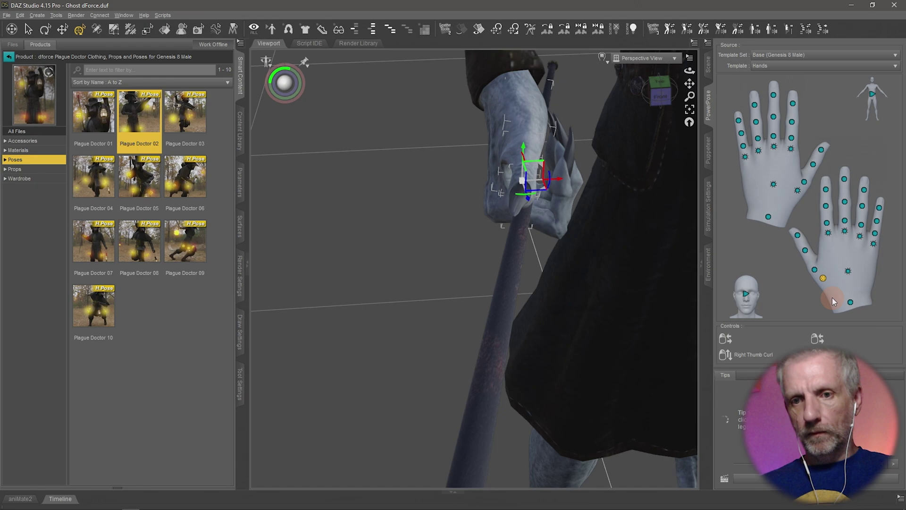
{"action": "left_click_drag", "start_coordinate": [615, 231], "coordinate": [581, 237], "text": "alt"}
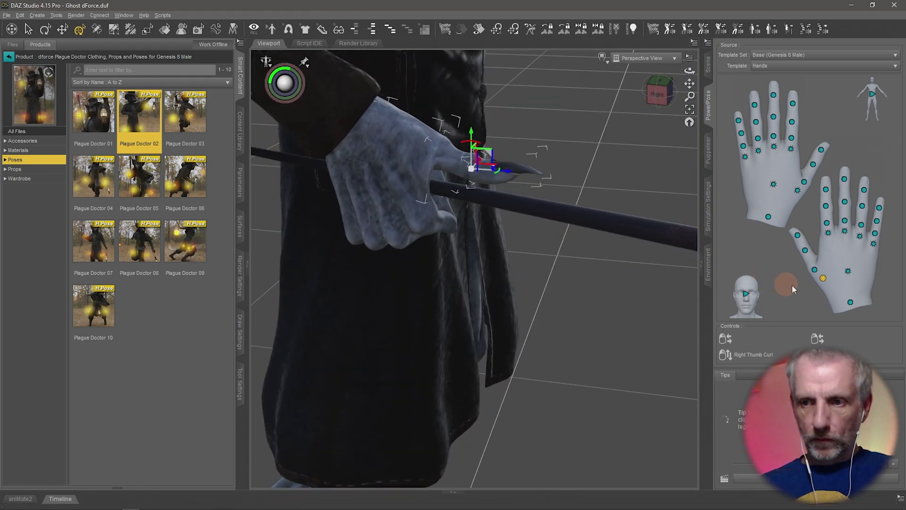
{"action": "left_click_drag", "start_coordinate": [825, 280], "coordinate": [813, 272]}
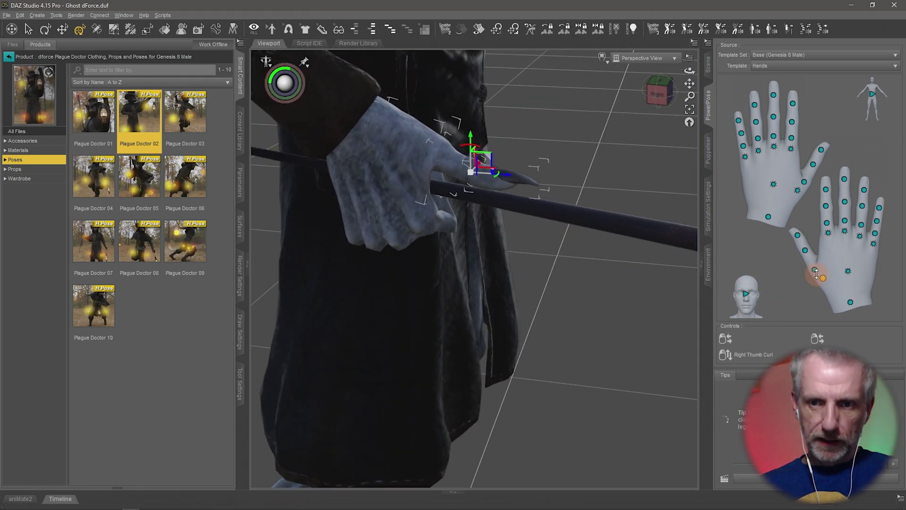
{"action": "left_click_drag", "start_coordinate": [526, 232], "coordinate": [524, 236], "text": "alt"}
{"action": "scroll", "coordinate": [528, 231], "scroll_direction": "up", "scroll_amount": 5}
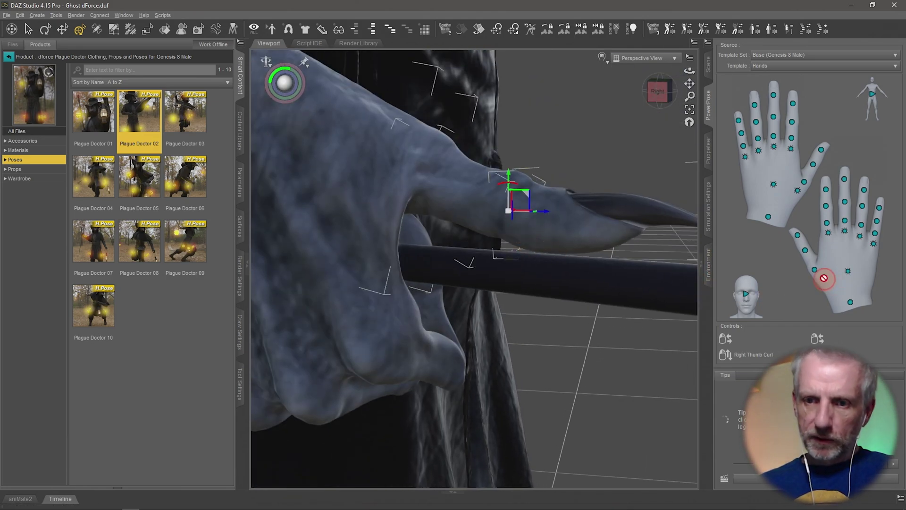
{"action": "left_click_drag", "start_coordinate": [824, 278], "coordinate": [822, 276]}
{"action": "left_click_drag", "start_coordinate": [597, 309], "coordinate": [564, 254], "text": "alt"}
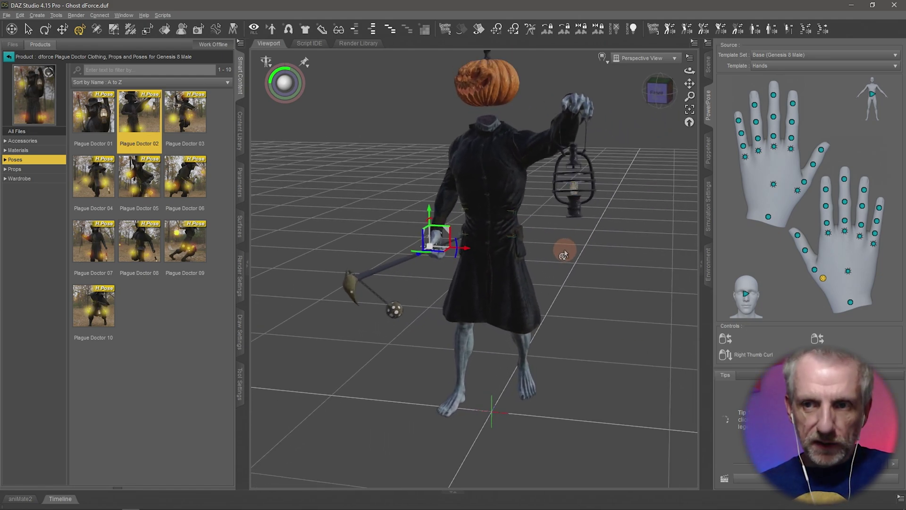
Step: Select the Headless Horseman's root in the scene and load the Plague Doctor Shoes and Plague Doctor Pants onto it
{"action": "left_click", "coordinate": [708, 65]}
{"action": "left_click", "coordinate": [738, 99]}
{"action": "left_click", "coordinate": [764, 100]}
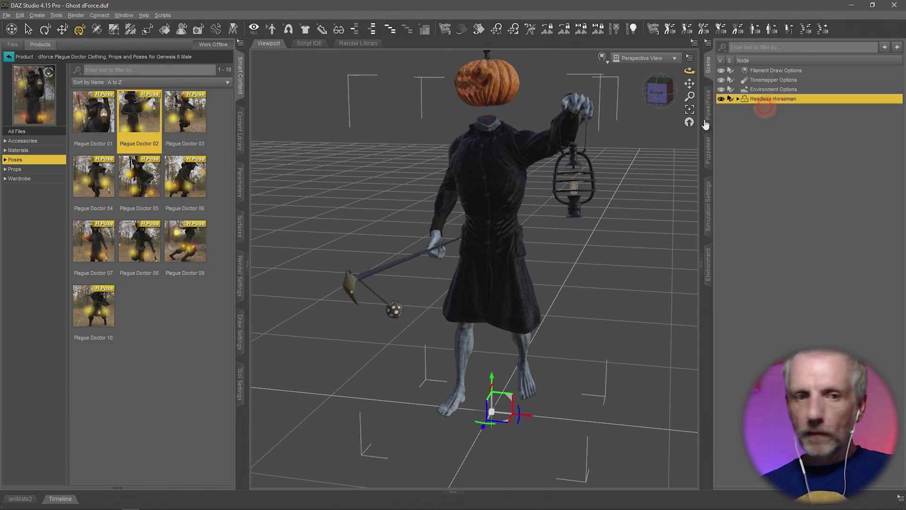
{"action": "left_click", "coordinate": [45, 179]}
{"action": "double_click", "coordinate": [186, 253]}
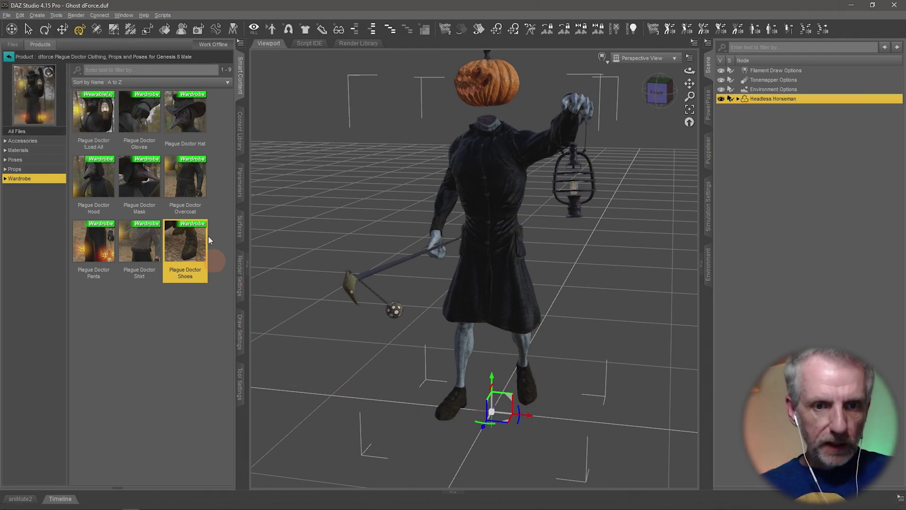
{"action": "double_click", "coordinate": [97, 251]}
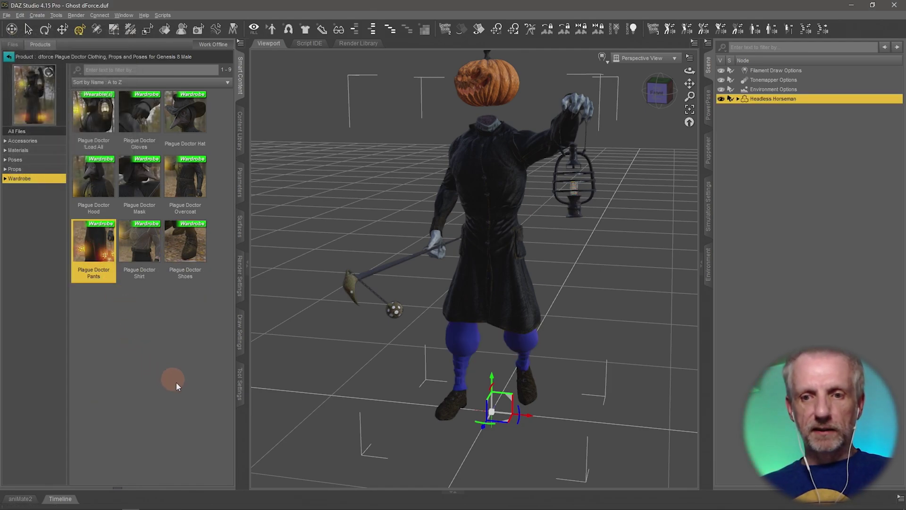
Step: Expand the CenserChain under the Staff and examine its hierarchy of chain bones down to the censer
{"action": "middle_click_drag", "start_coordinate": [463, 395], "coordinate": [459, 391]}
{"action": "left_click_drag", "start_coordinate": [458, 391], "coordinate": [453, 369], "text": "alt"}
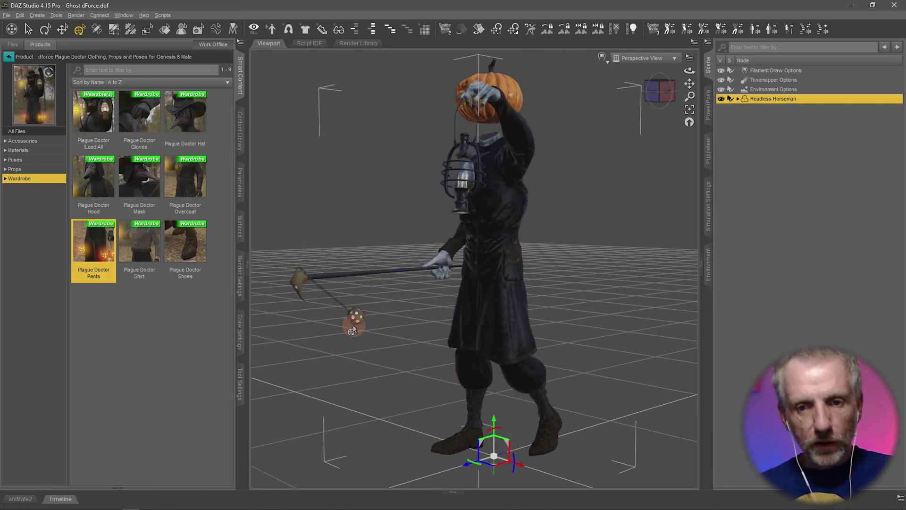
{"action": "mouse_move", "coordinate": [375, 333]}
{"action": "left_mouse_down", "text": "alt"}
{"action": "mouse_move", "coordinate": [406, 329]}
{"action": "mouse_move", "coordinate": [376, 333]}
{"action": "left_mouse_up", "text": "alt"}
{"action": "middle_click_drag", "start_coordinate": [376, 332], "coordinate": [376, 334]}
{"action": "scroll", "coordinate": [486, 335], "scroll_direction": "up", "scroll_amount": 5}
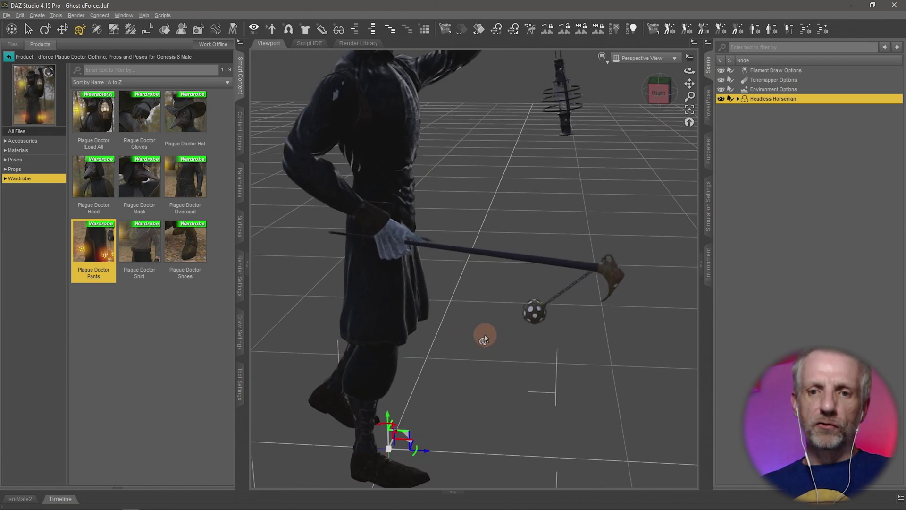
{"action": "middle_click_drag", "start_coordinate": [485, 335], "coordinate": [485, 336]}
{"action": "left_click_drag", "start_coordinate": [485, 335], "coordinate": [485, 335], "text": "alt"}
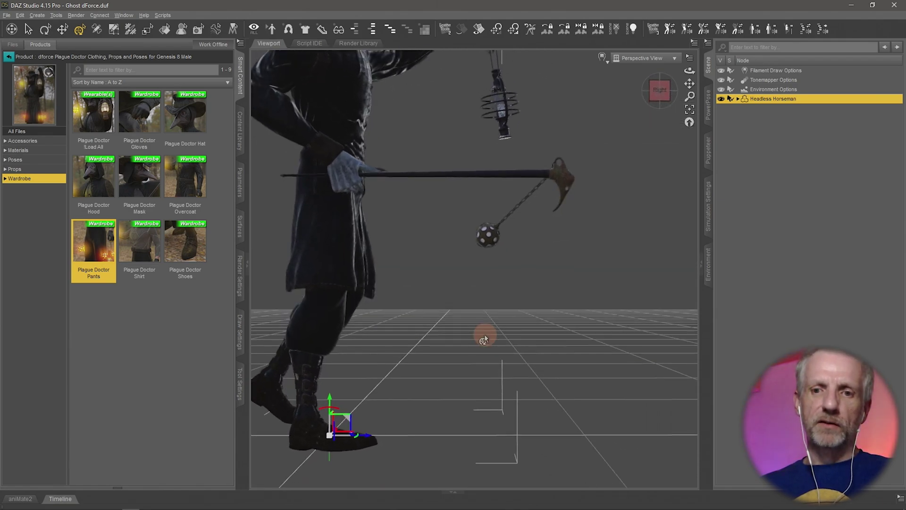
{"action": "left_click", "coordinate": [480, 241]}
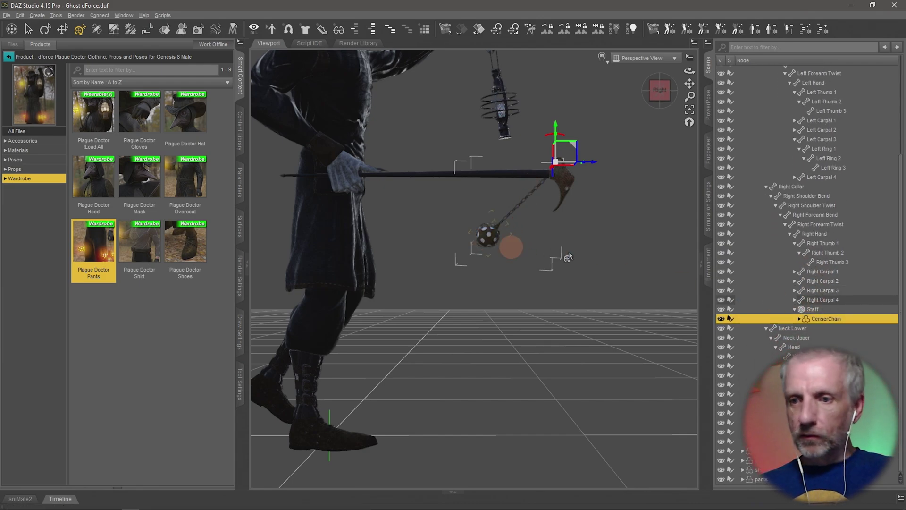
{"action": "left_click", "coordinate": [487, 234]}
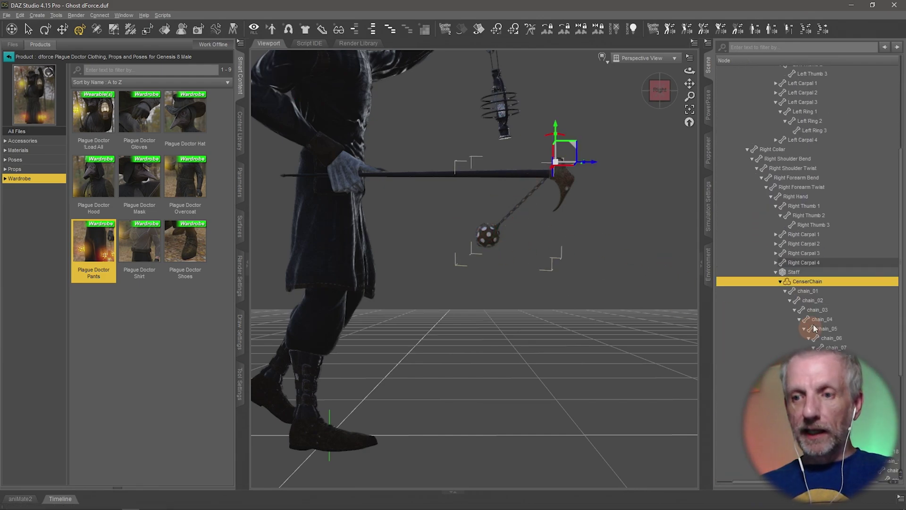
{"action": "scroll", "coordinate": [805, 321], "scroll_direction": "down", "scroll_amount": 6}
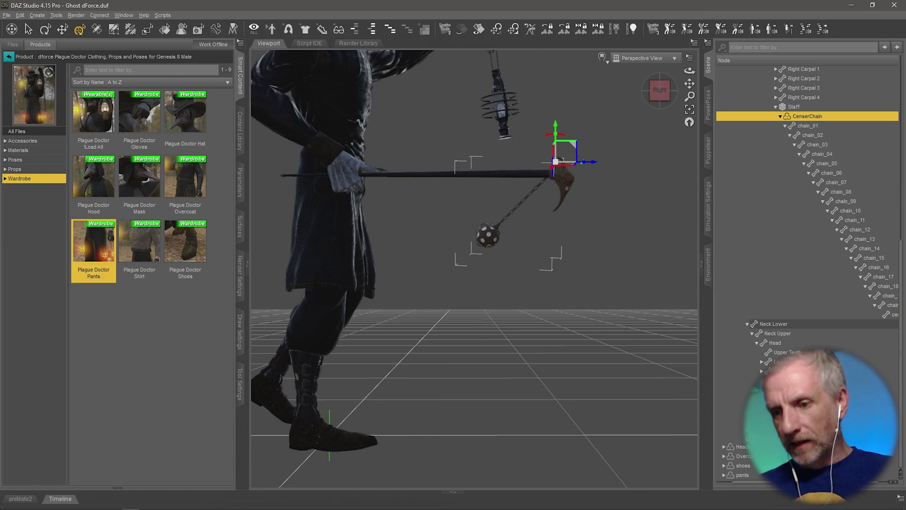
{"action": "left_click_drag", "start_coordinate": [821, 482], "coordinate": [831, 482]}
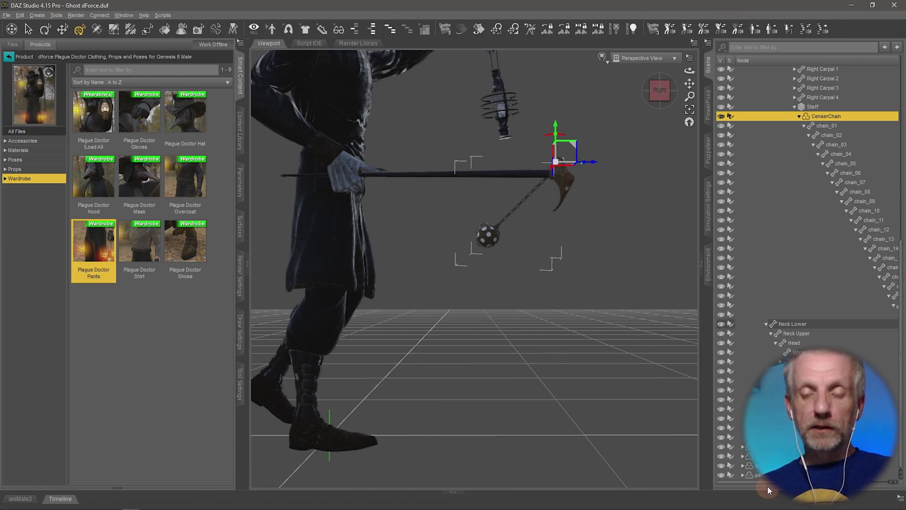
Step: Select the censer ball's bone at the end of the chain and move it so the chain hangs down from the staff's head
{"action": "left_click", "coordinate": [486, 237]}
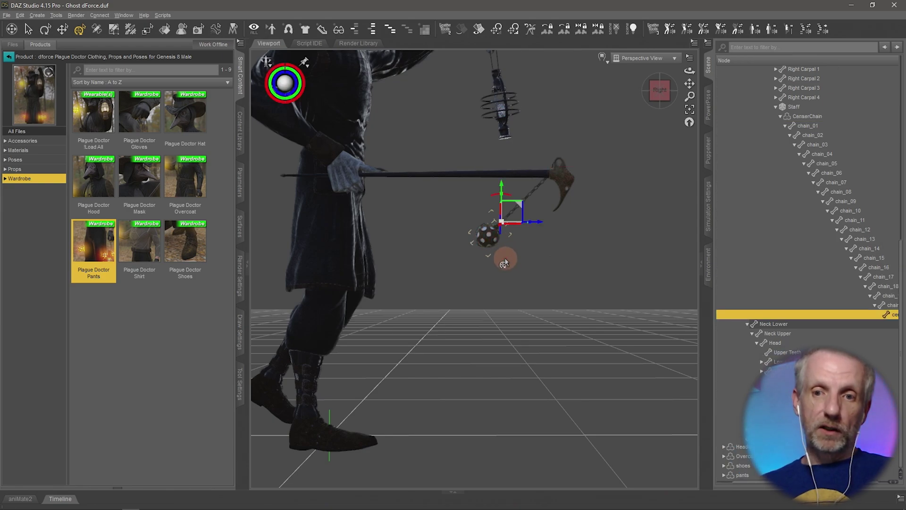
{"action": "scroll", "coordinate": [506, 217], "scroll_direction": "up", "scroll_amount": 2}
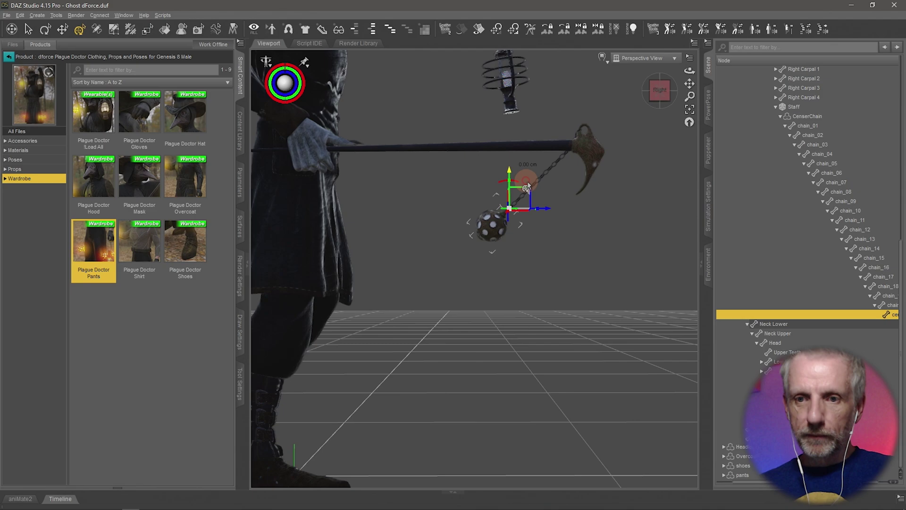
{"action": "left_click_drag", "start_coordinate": [527, 187], "coordinate": [699, 442]}
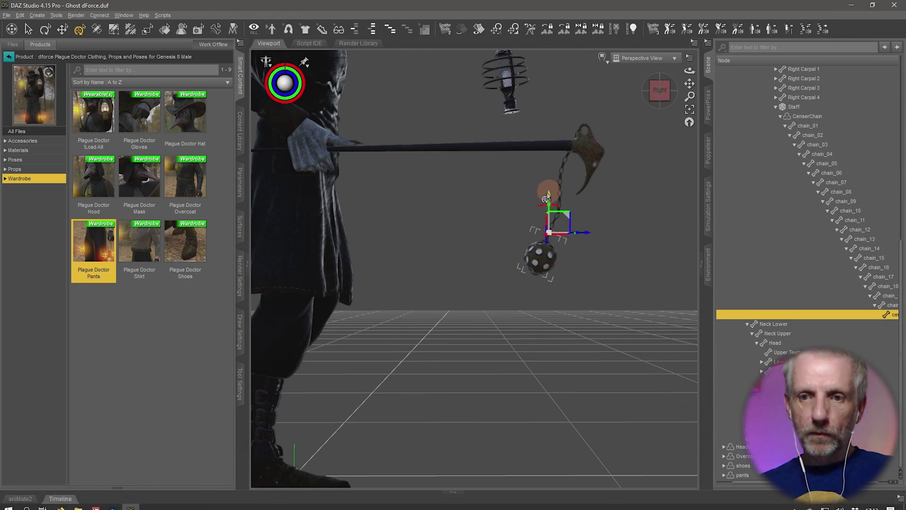
{"action": "left_click", "coordinate": [544, 197]}
{"action": "left_click", "coordinate": [535, 254]}
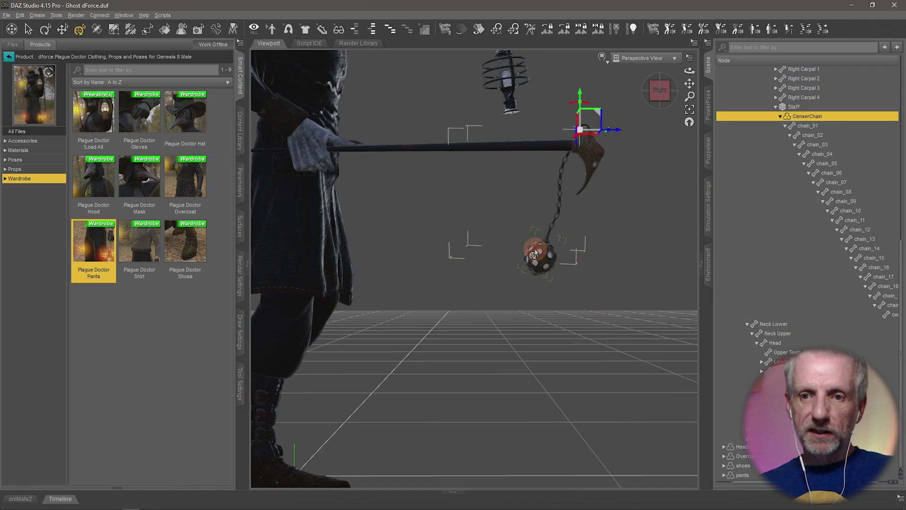
{"action": "left_click", "coordinate": [537, 255]}
{"action": "left_click_drag", "start_coordinate": [548, 199], "coordinate": [690, 506]}
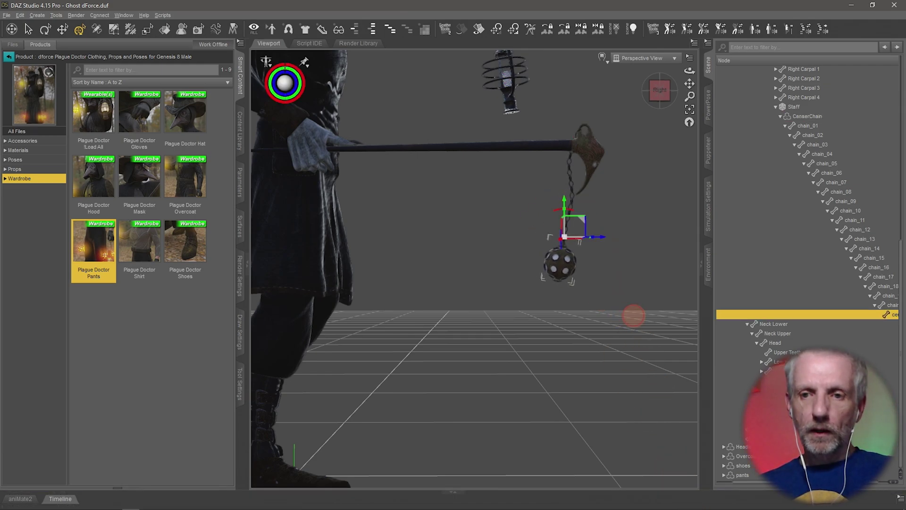
Step: Fine-tune the censer's position from the side and front so it hangs straight, and collapse the CenserChain's bones in the scene hierarchy
{"action": "middle_click_drag", "start_coordinate": [634, 316], "coordinate": [634, 316]}
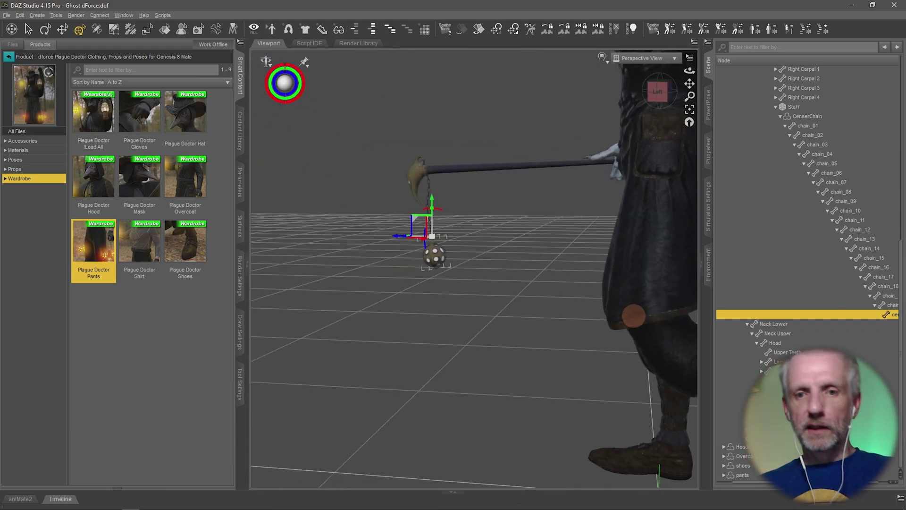
{"action": "left_click_drag", "start_coordinate": [633, 315], "coordinate": [633, 321], "text": "alt"}
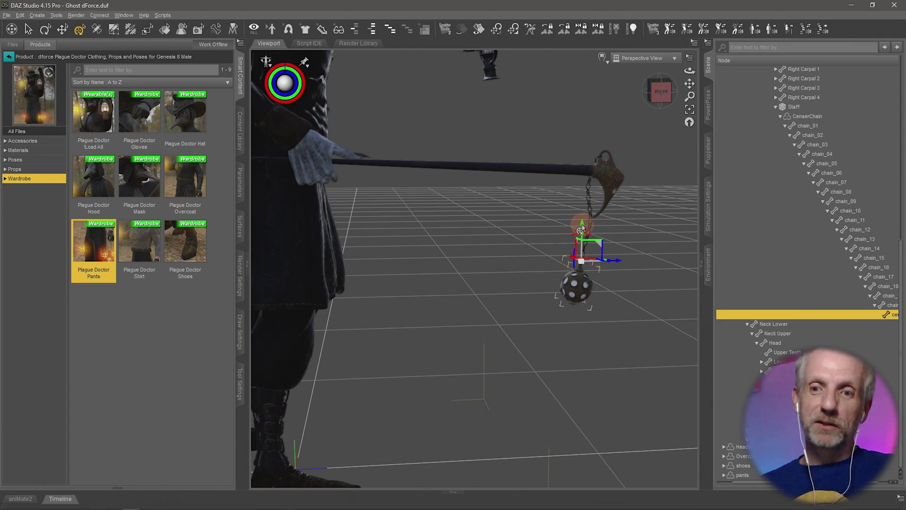
{"action": "left_click_drag", "start_coordinate": [583, 235], "coordinate": [607, 261]}
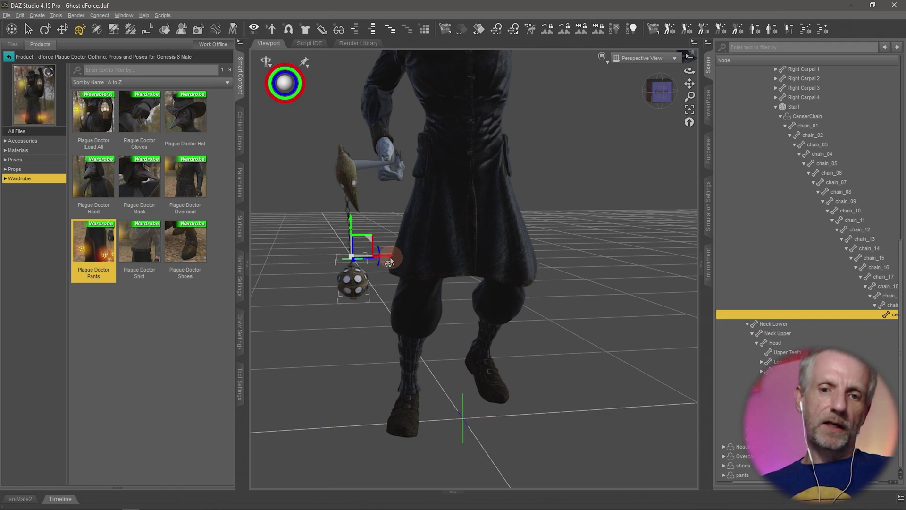
{"action": "left_click", "coordinate": [370, 263]}
{"action": "left_click", "coordinate": [401, 304]}
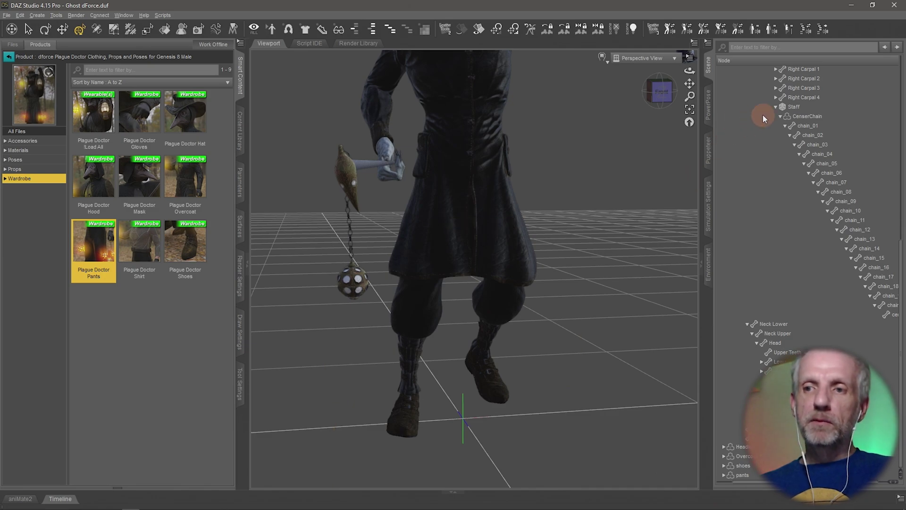
{"action": "left_click", "coordinate": [781, 117]}
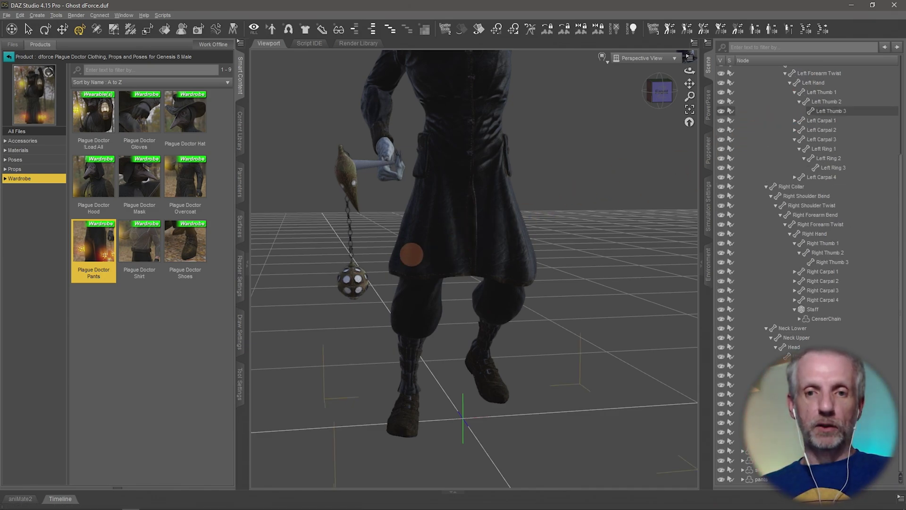
Step: Collapse the Headless Horseman's hierarchy and save the character as a scene subset in the Halloween Characters folder
{"action": "mouse_move", "coordinate": [411, 255]}
{"action": "middle_mouse_down"}
{"action": "mouse_move", "coordinate": [385, 235]}
{"action": "mouse_move", "coordinate": [416, 235]}
{"action": "middle_mouse_up"}
{"action": "scroll", "coordinate": [411, 253], "scroll_direction": "down", "scroll_amount": 3}
{"action": "scroll", "coordinate": [417, 235], "scroll_direction": "down", "scroll_amount": 2}
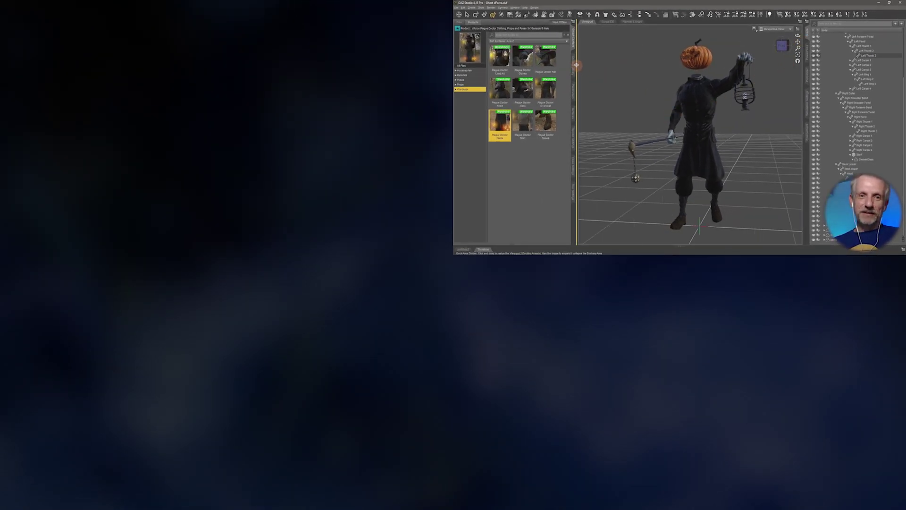
{"action": "left_click", "coordinate": [574, 68]}
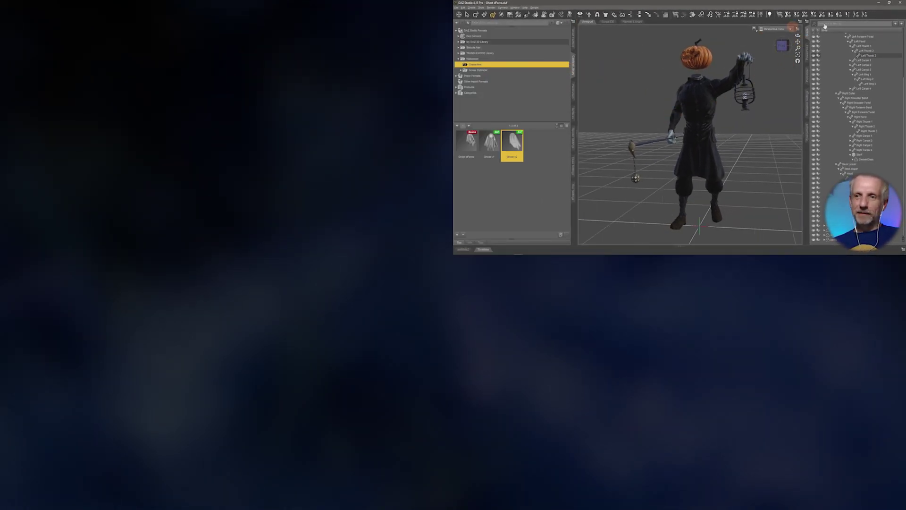
{"action": "scroll", "coordinate": [826, 49], "scroll_direction": "up", "scroll_amount": 4}
{"action": "left_click", "coordinate": [823, 50]}
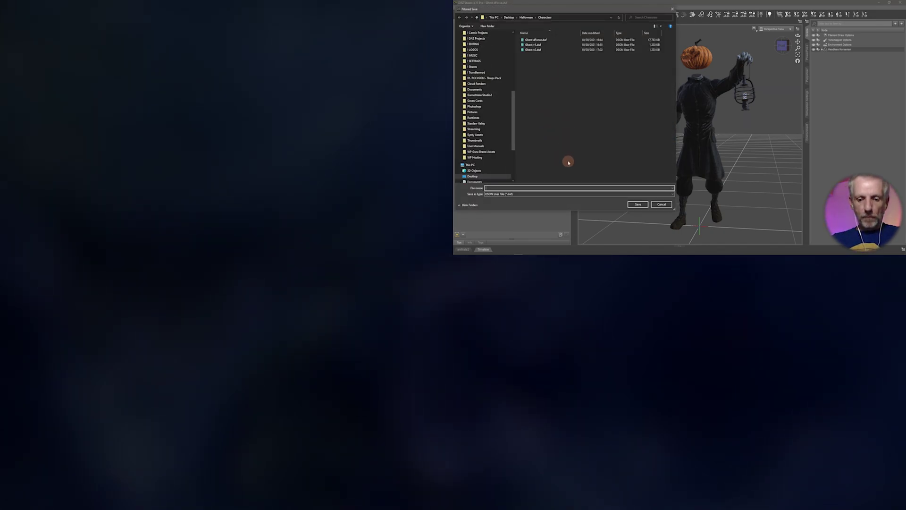
{"action": "key", "text": "Return"}
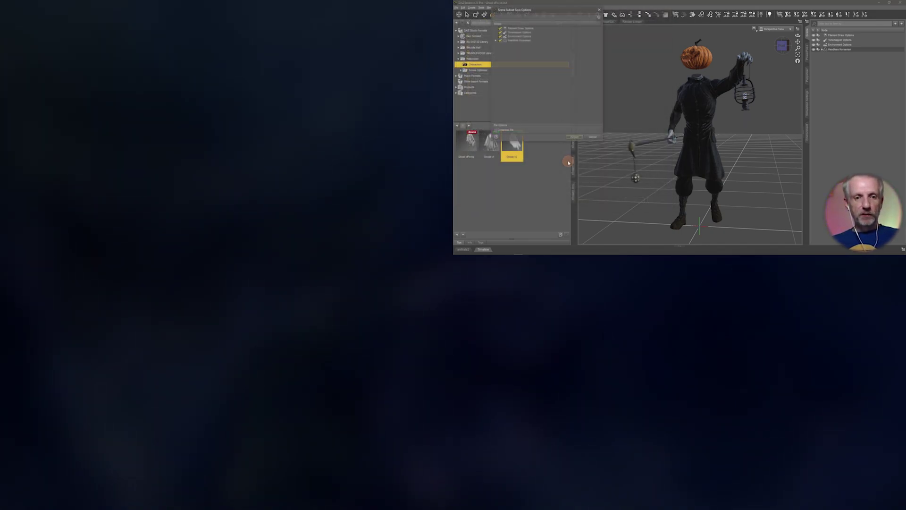